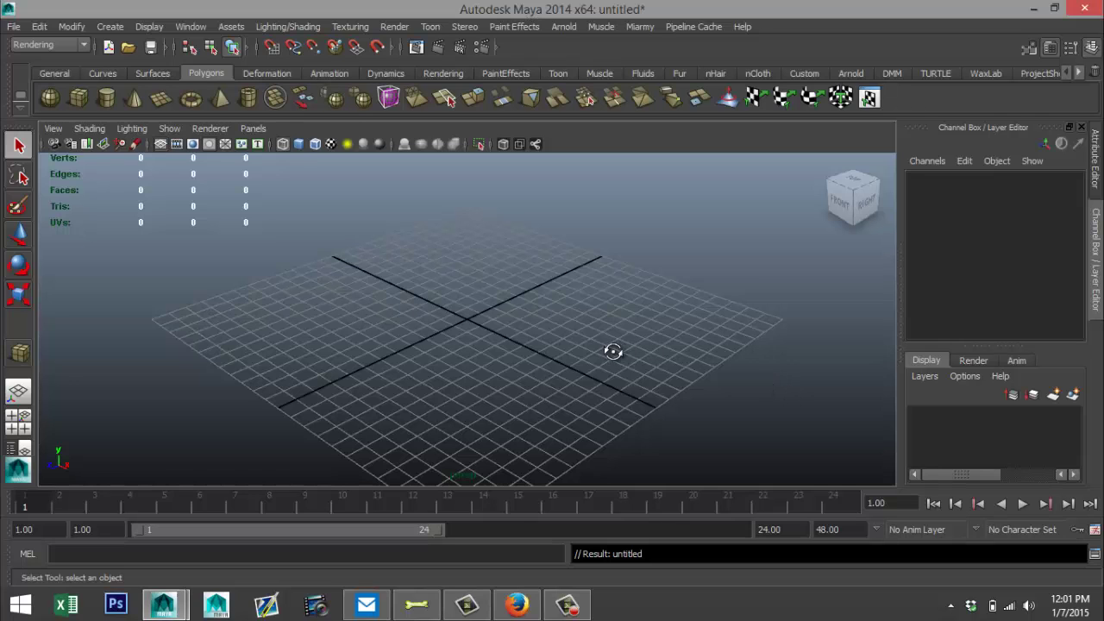
# - Create a polygon box near the centre of the grid and display it shaded
pyautogui.keyDown('alt'); pyautogui.moveTo(612, 350); pyautogui.dragTo(651, 366); pyautogui.keyUp('alt')
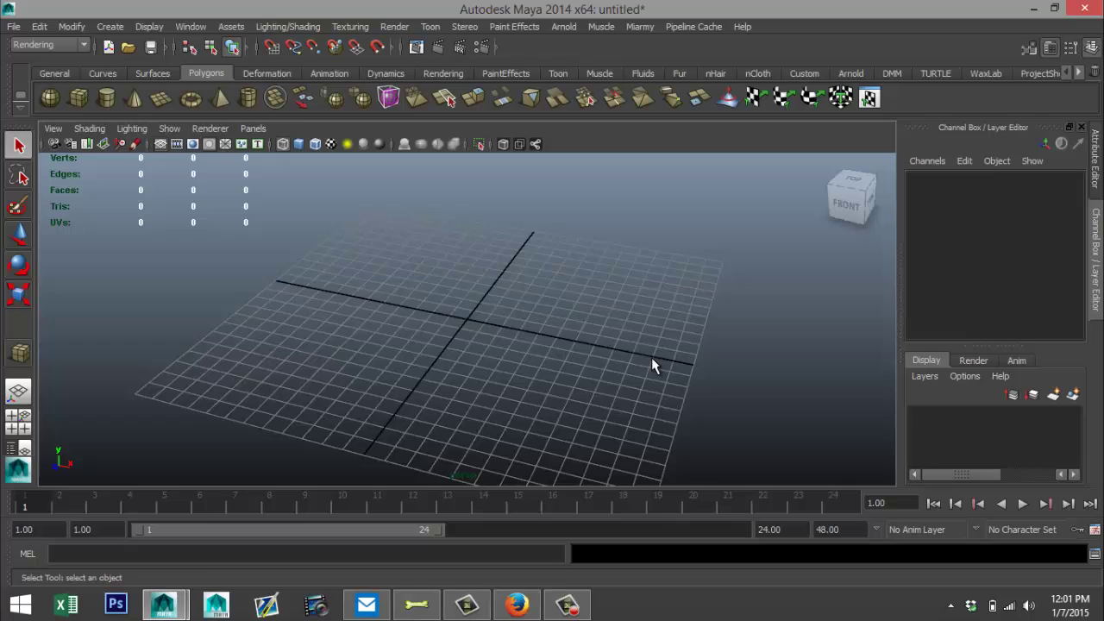
pyautogui.click(76, 98)
pyautogui.moveTo(446, 284); pyautogui.dragTo(511, 377)
pyautogui.moveTo(493, 325); pyautogui.dragTo(465, 255)
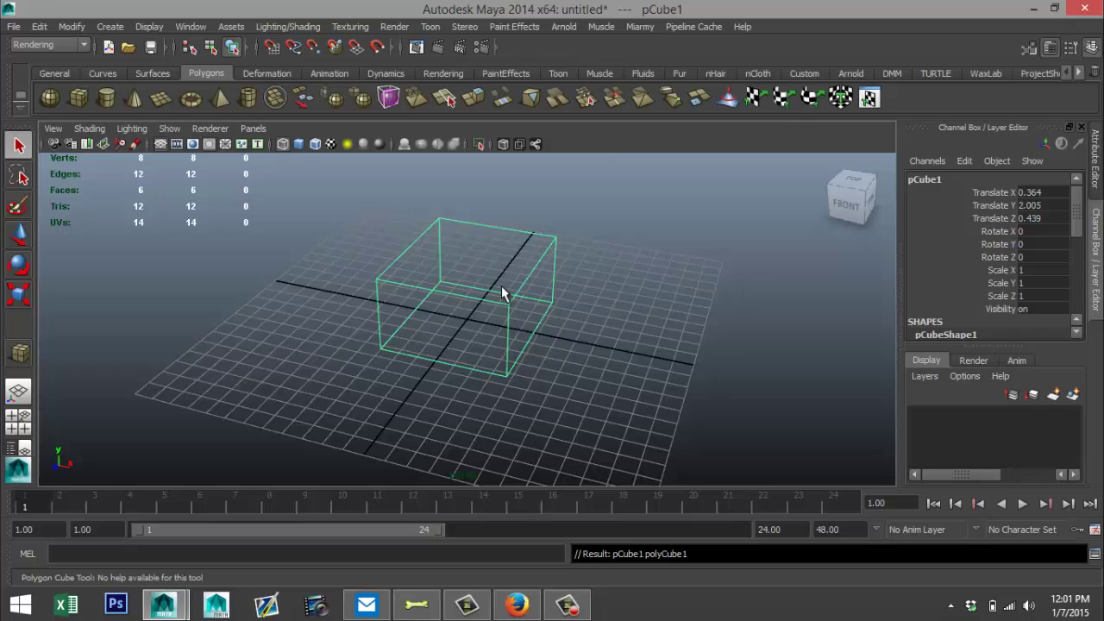
pyautogui.press('5')
pyautogui.keyDown('alt'); pyautogui.moveTo(615, 322); pyautogui.dragTo(538, 344); pyautogui.keyUp('alt')
# - Set the box's Translate X, Y and Z to 0 and deselect it
pyautogui.moveTo(1070, 192); pyautogui.dragTo(1058, 221)
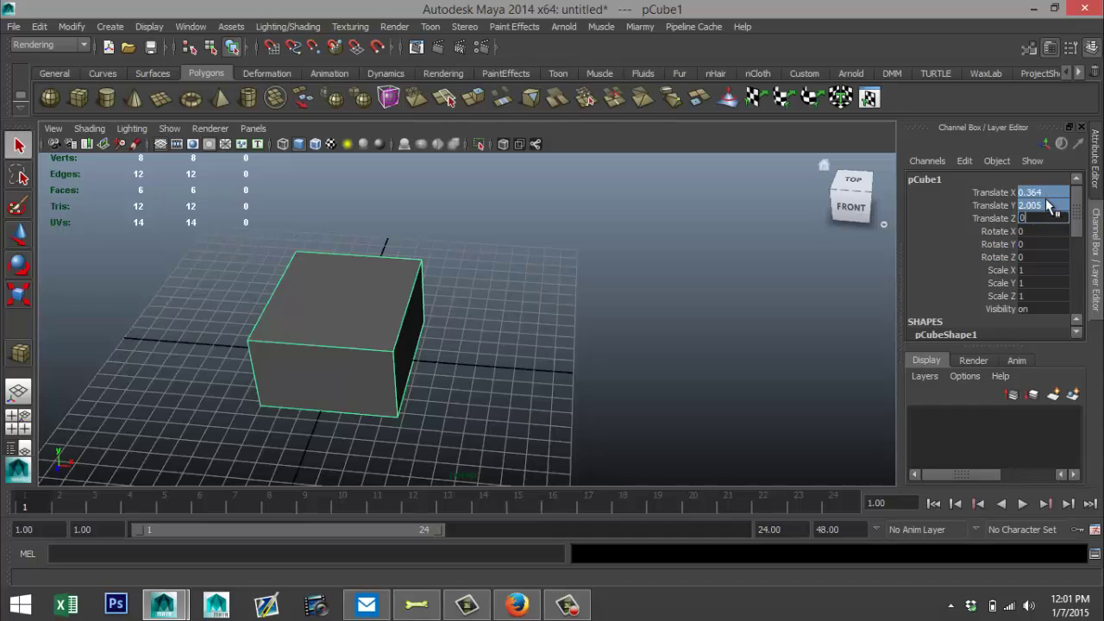
pyautogui.write('0')
pyautogui.press('Return')
pyautogui.click(708, 289)
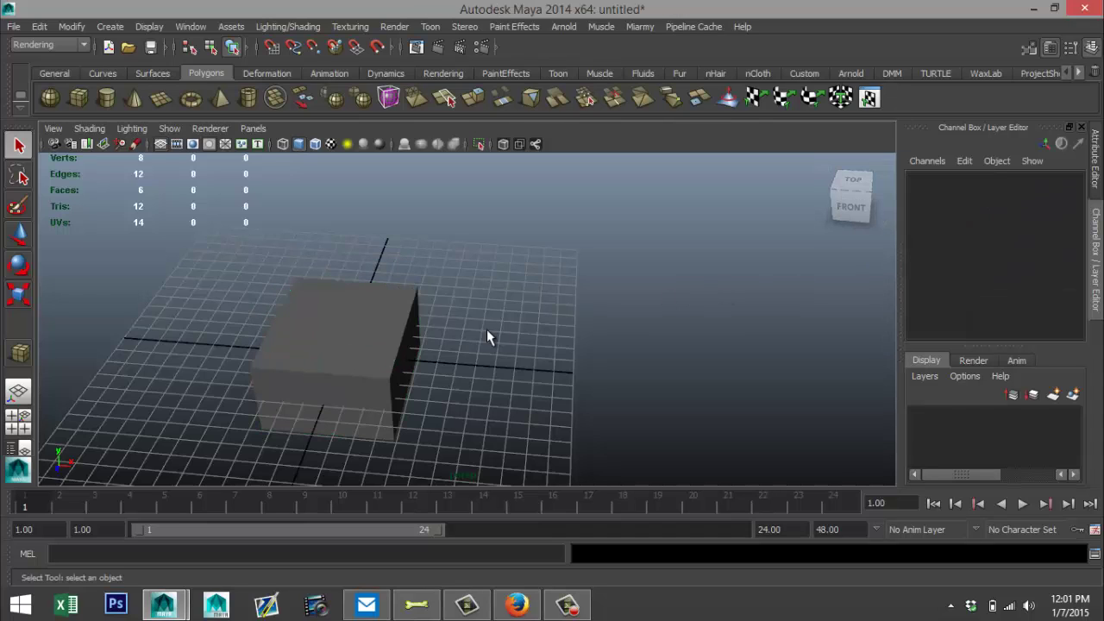
# - Duplicate the box and move the copy about 15.4 units along the positive X axis
pyautogui.click(412, 319)
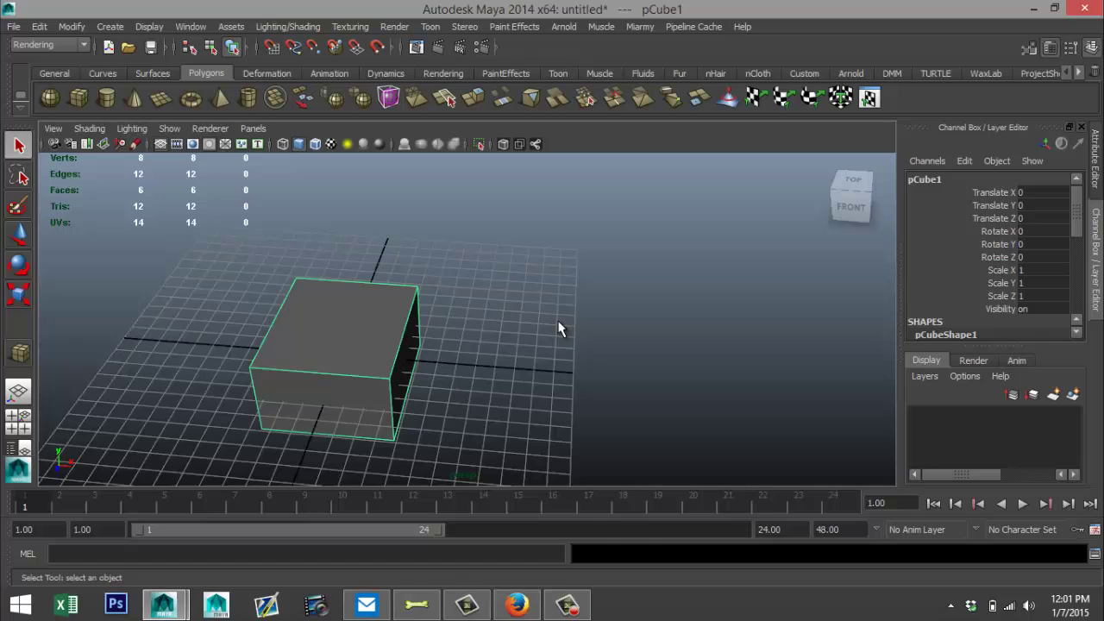
pyautogui.hotkey('ctrl', 'd')
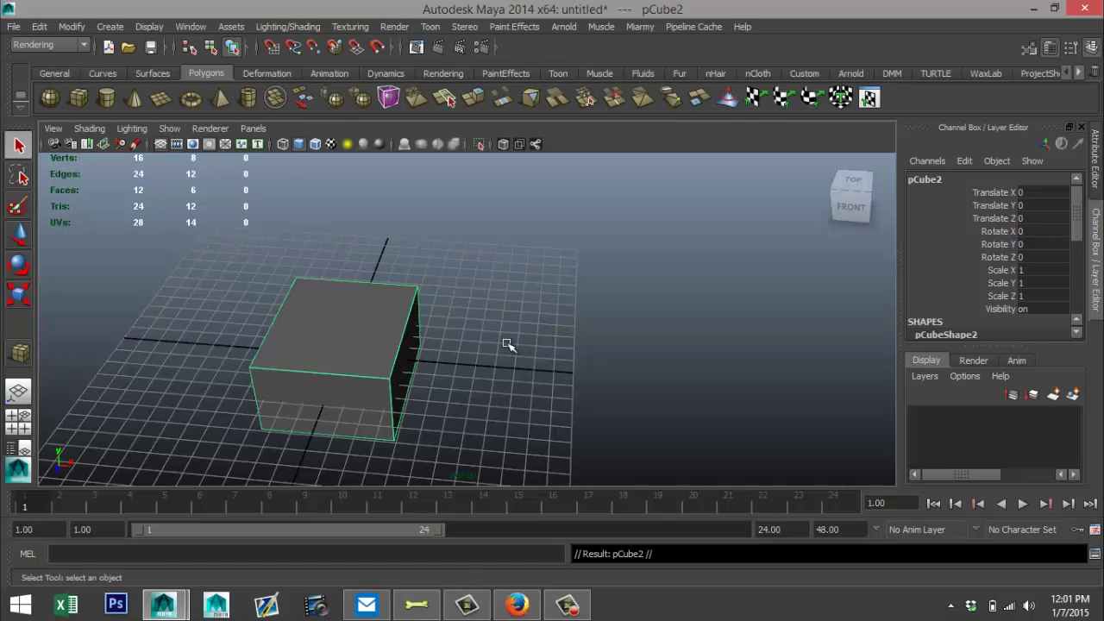
pyautogui.press('w')
pyautogui.moveTo(402, 355); pyautogui.dragTo(709, 384)
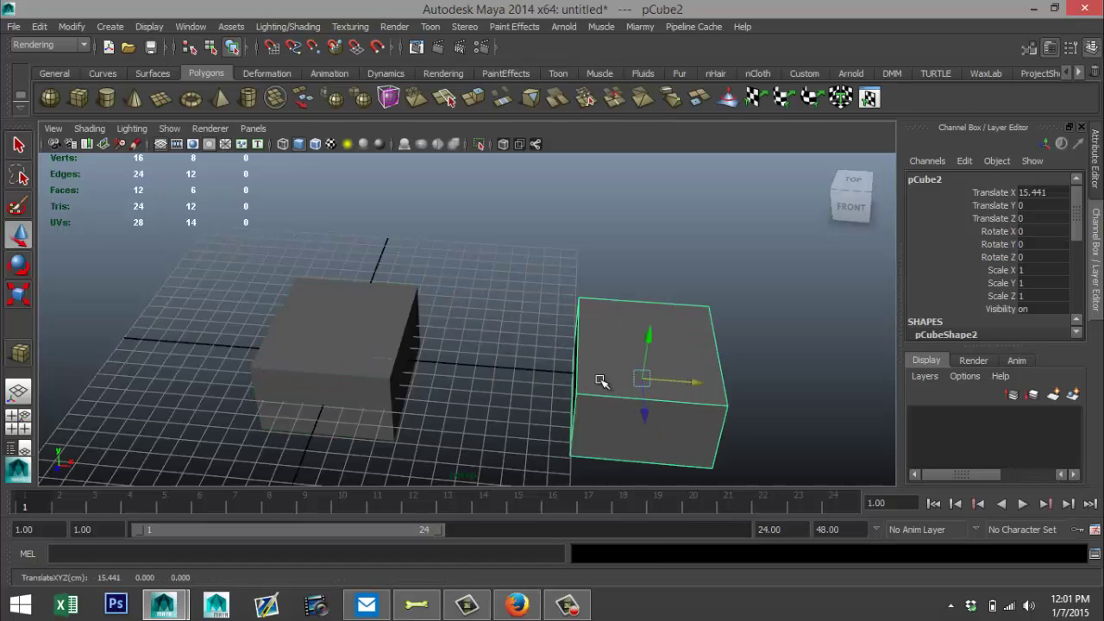
# - Create a new display layer containing the original box at the origin
pyautogui.click(380, 293)
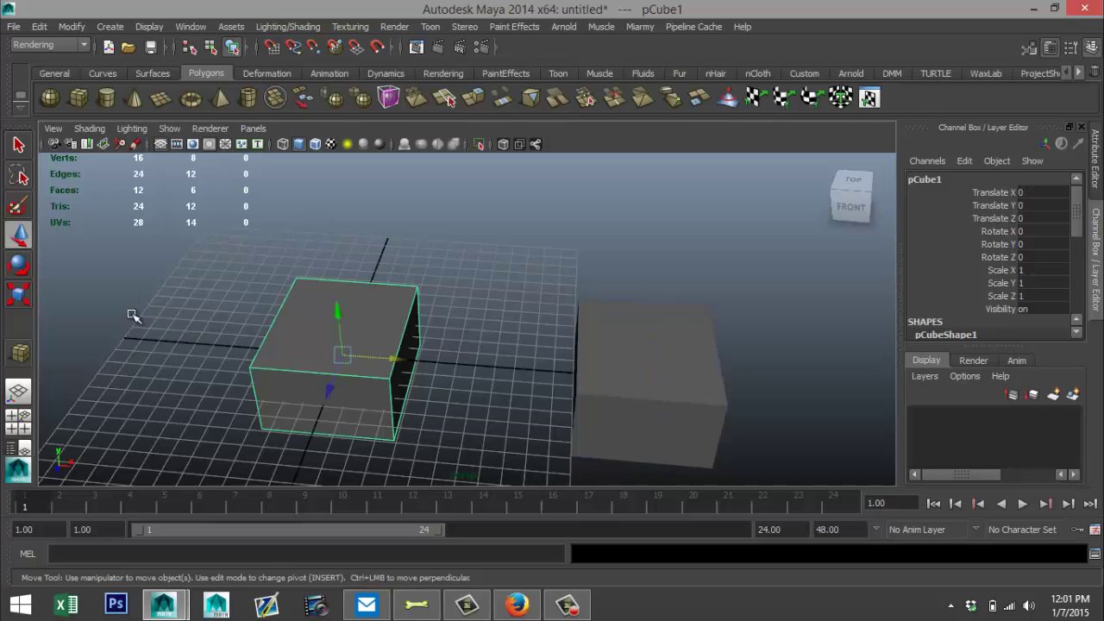
pyautogui.click(1093, 48)
pyautogui.click(1093, 48)
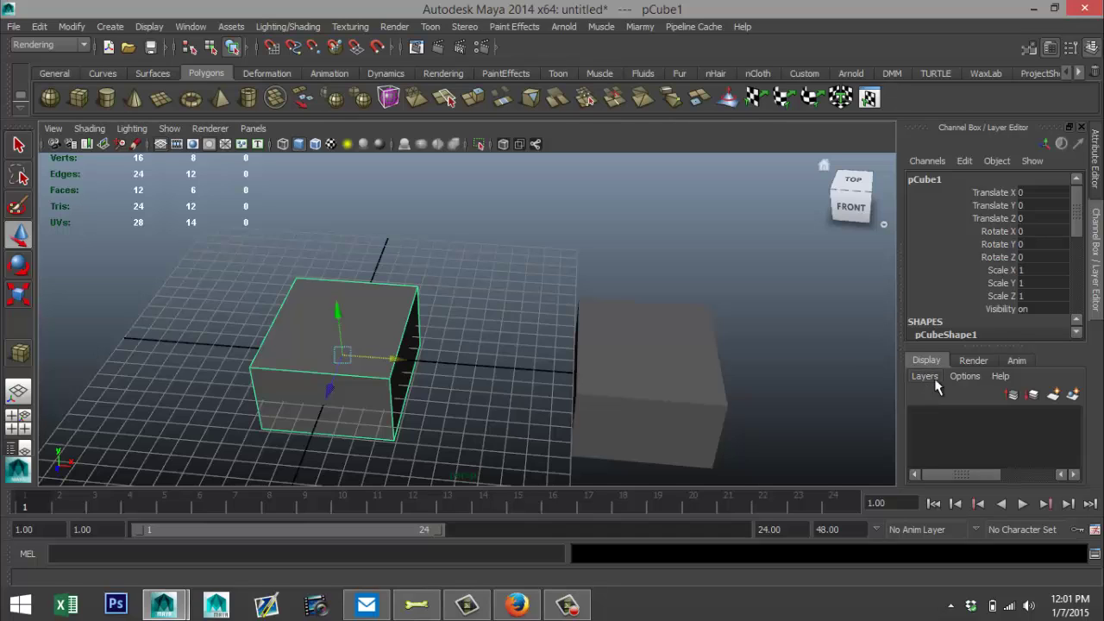
pyautogui.click(1074, 395)
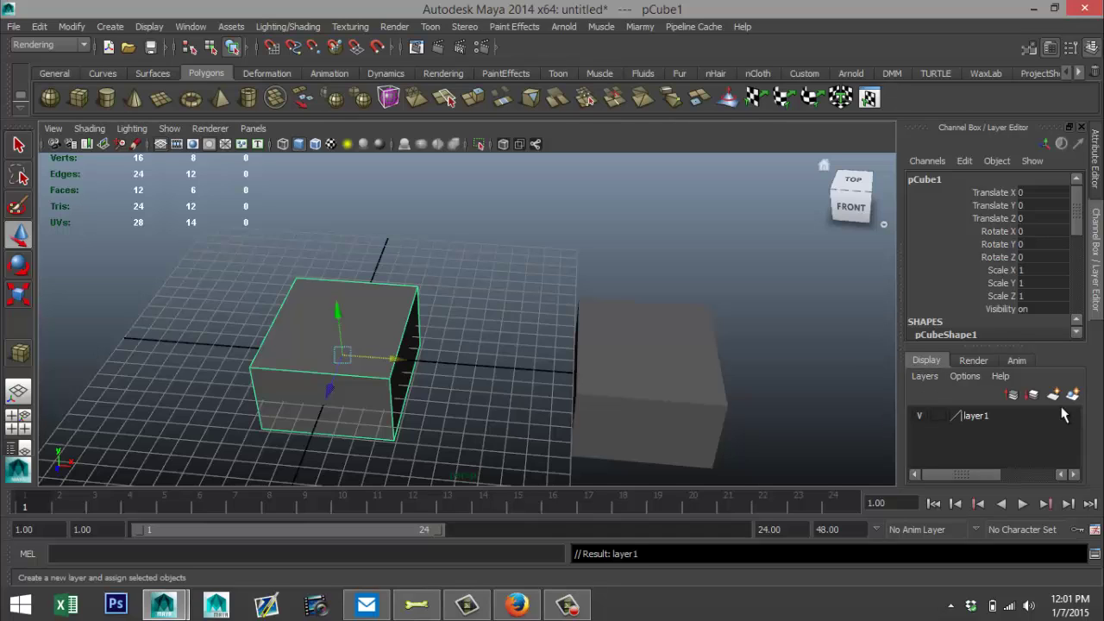
# - Rename the original box's display layer to Original
pyautogui.doubleClick(987, 417)
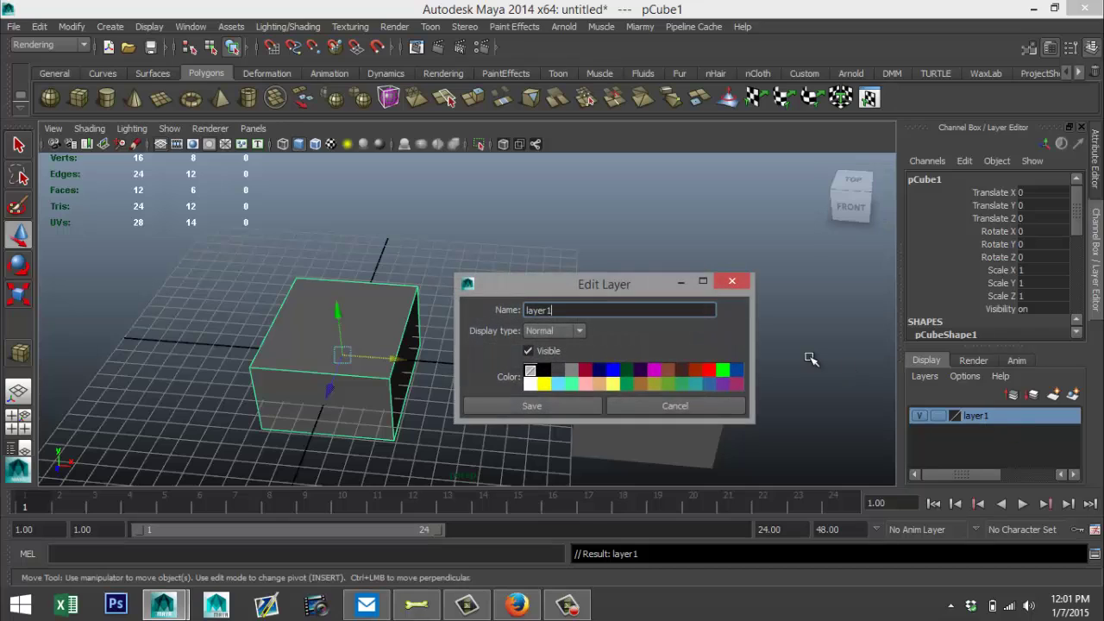
pyautogui.press('BackSpace')
pyautogui.press('BackSpace')
pyautogui.press('BackSpace')
pyautogui.press('BackSpace')
pyautogui.press('BackSpace')
pyautogui.press('BackSpace')
pyautogui.write('Origina')
pyautogui.click(563, 406)
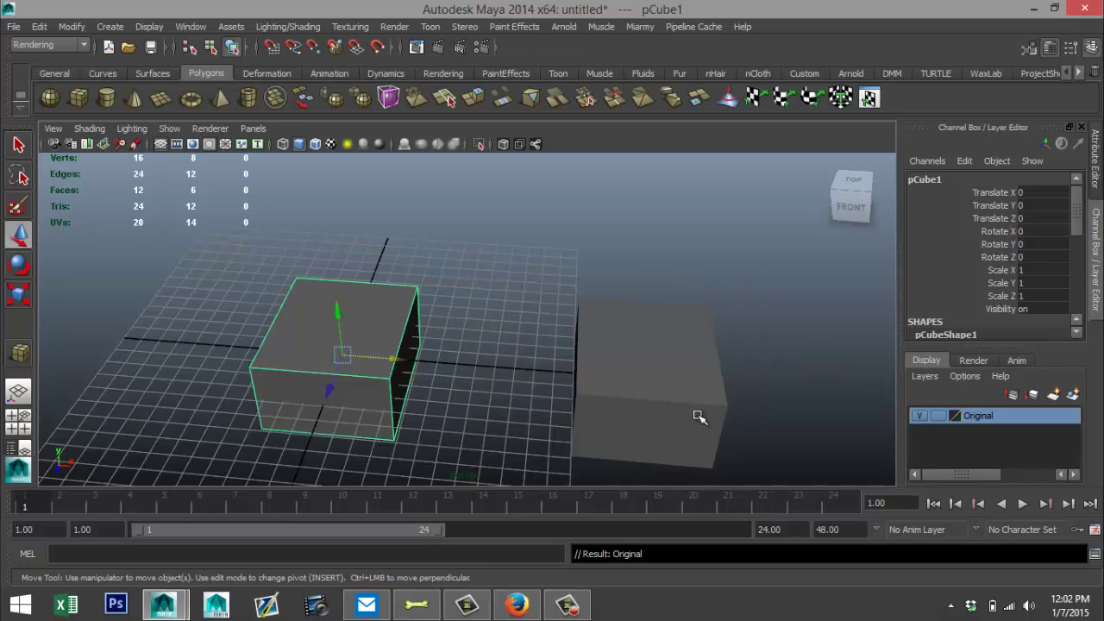
# - Create a display layer containing the copied box and name it Duplicate
pyautogui.click(679, 388)
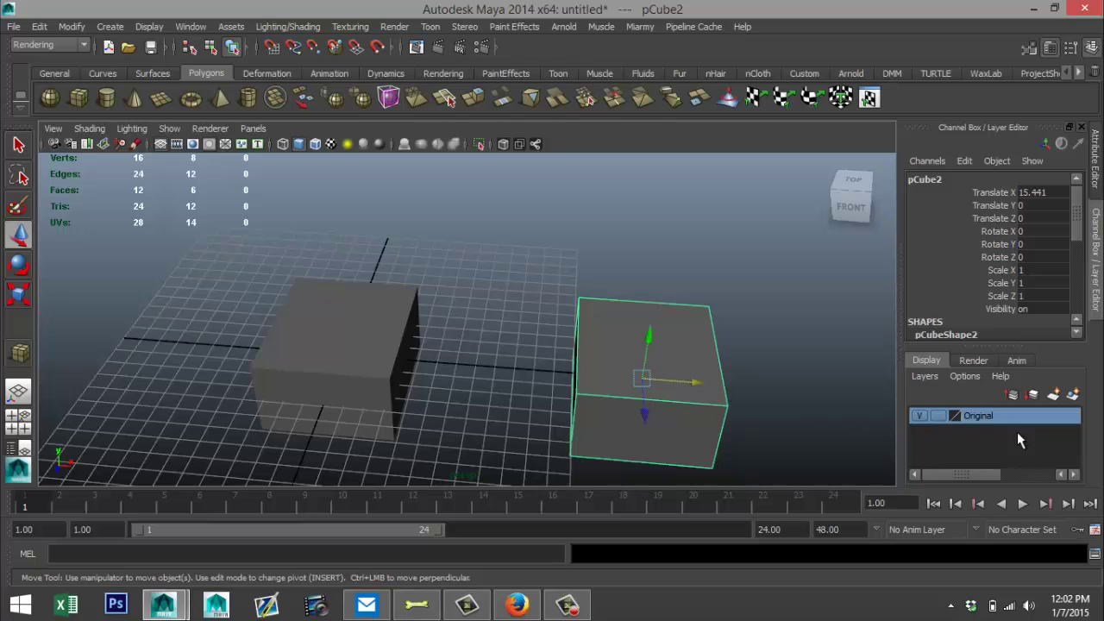
pyautogui.click(1075, 399)
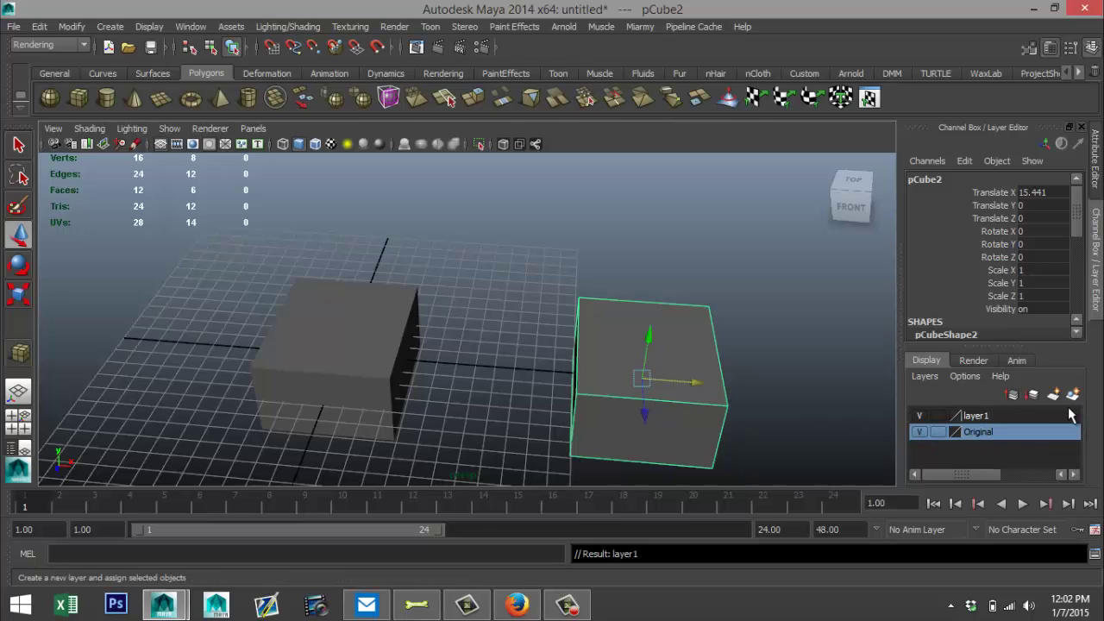
pyautogui.doubleClick(991, 422)
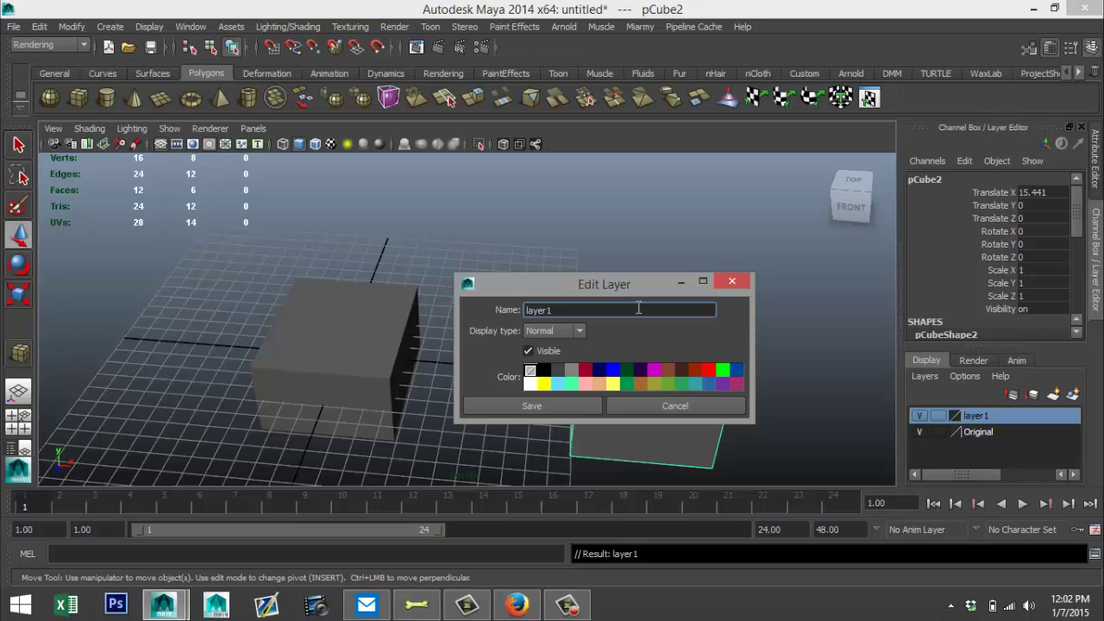
pyautogui.write('Duplicate')
pyautogui.click(565, 404)
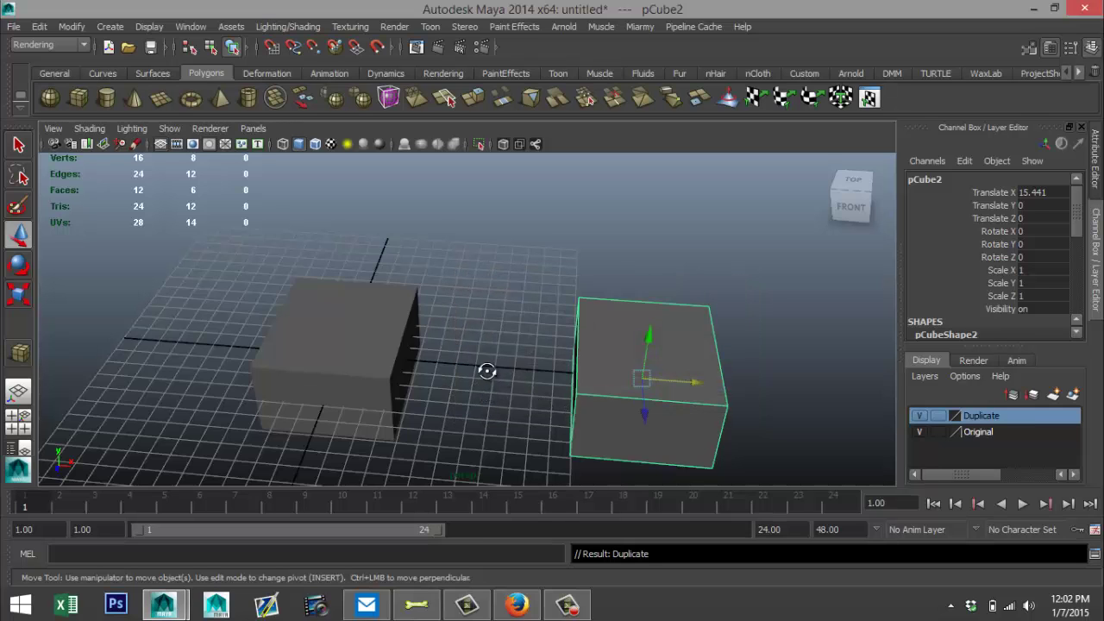
# - Assign a new Lambert material to the top face of the original box
pyautogui.keyDown('alt'); pyautogui.moveTo(485, 370); pyautogui.dragTo(450, 328); pyautogui.keyUp('alt')
pyautogui.click(418, 316)
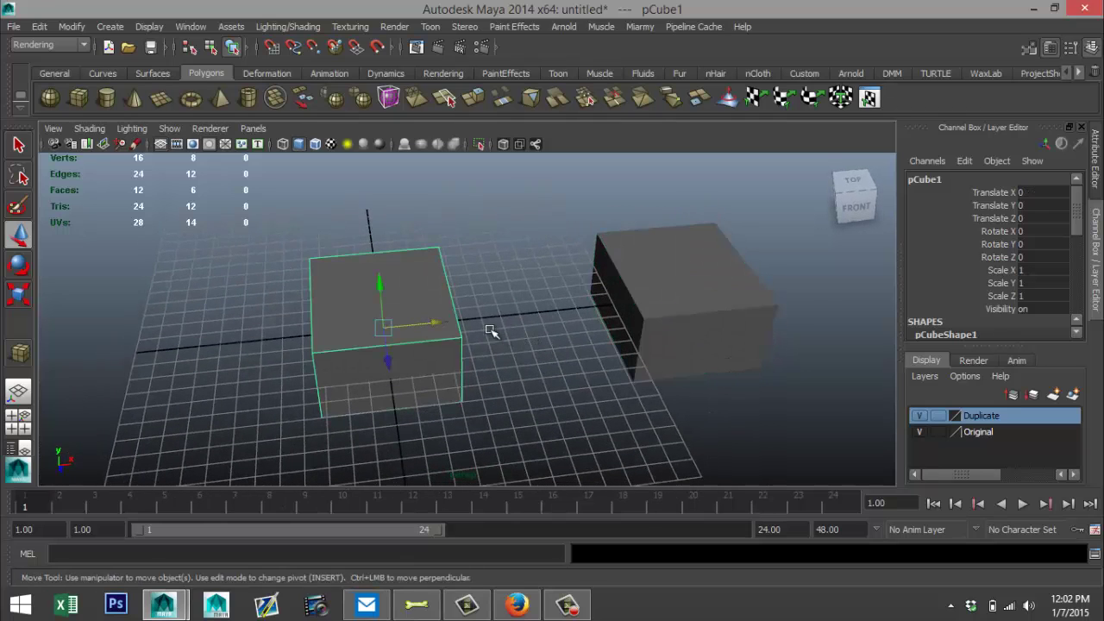
pyautogui.moveTo(415, 280); pyautogui.dragTo(413, 289, button='right')
pyautogui.click(409, 290)
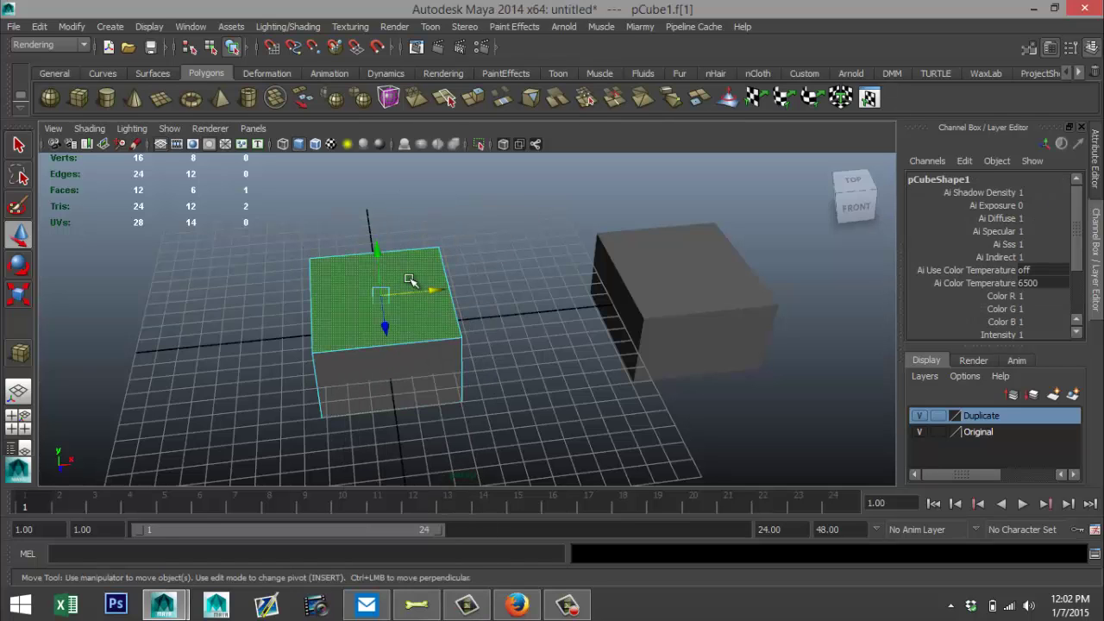
pyautogui.rightClick(407, 285)
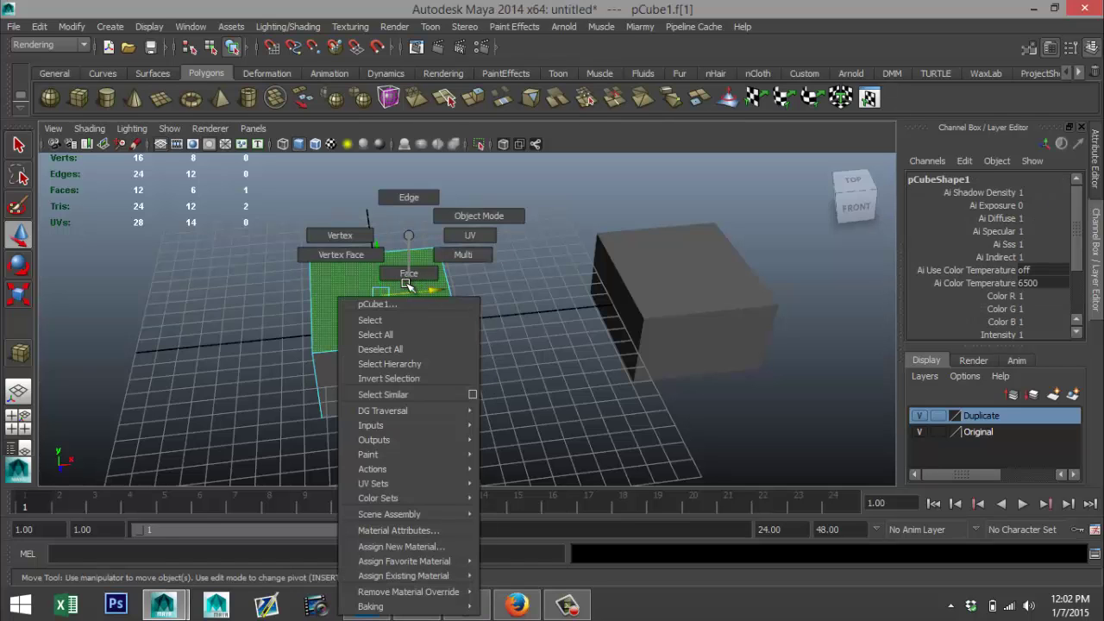
pyautogui.click(437, 547)
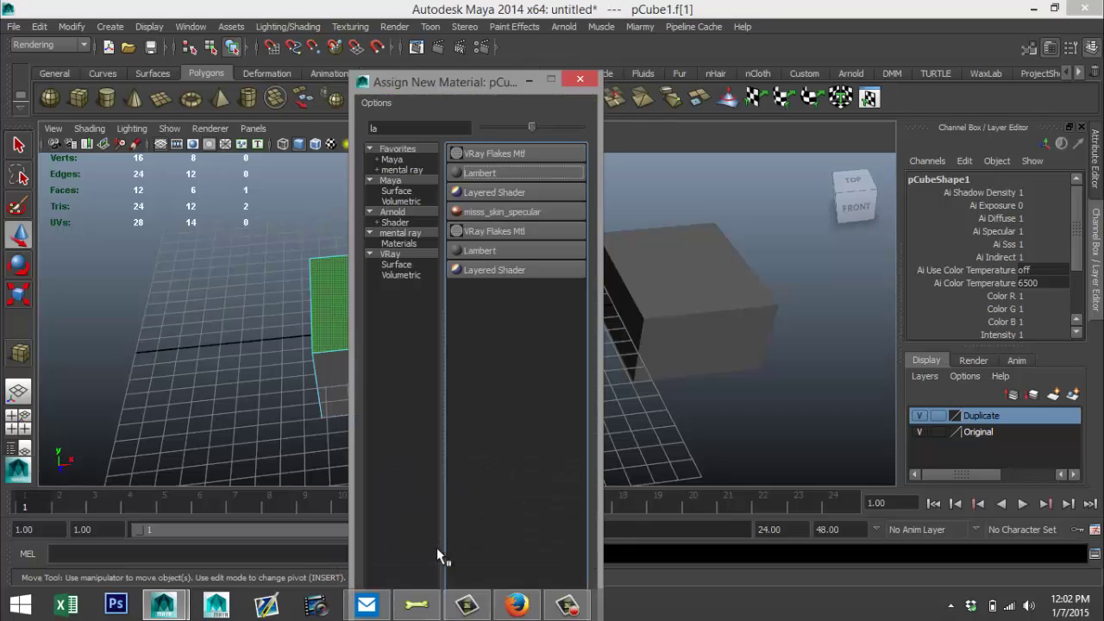
pyautogui.click(486, 176)
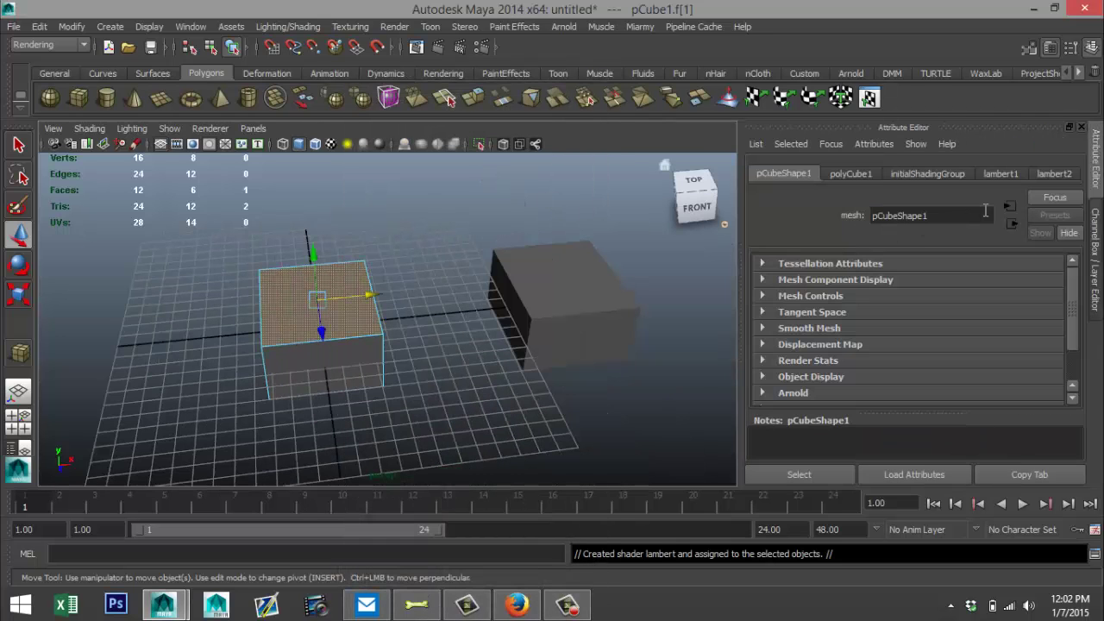
# - Map a File texture using steel.jpg to the top face material's color and turn on textured display
pyautogui.click(1056, 174)
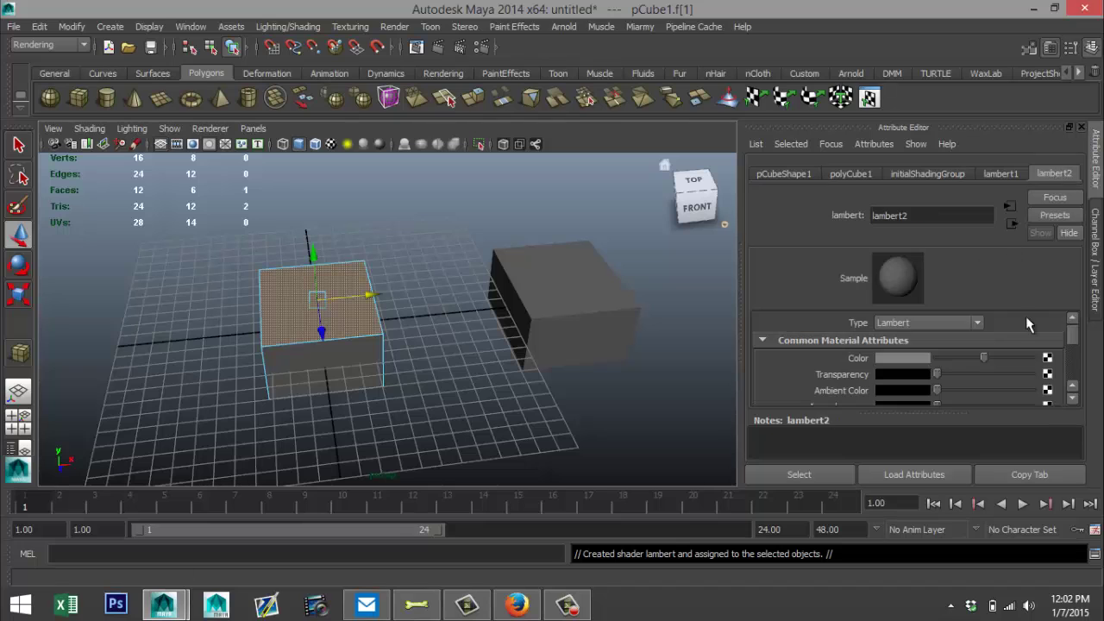
pyautogui.click(1046, 358)
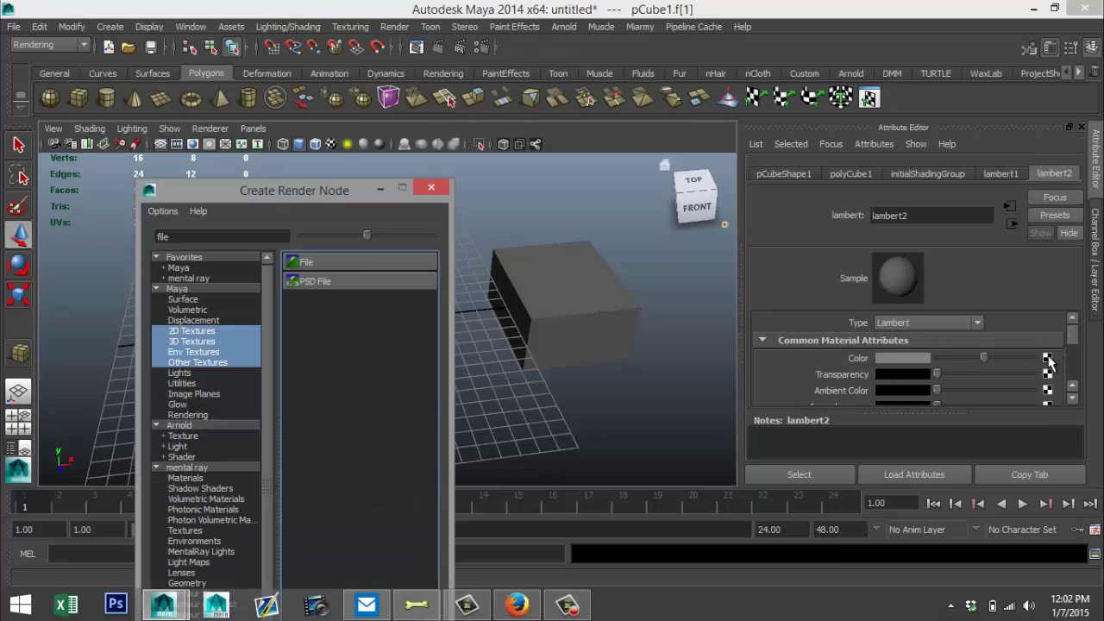
pyautogui.click(341, 260)
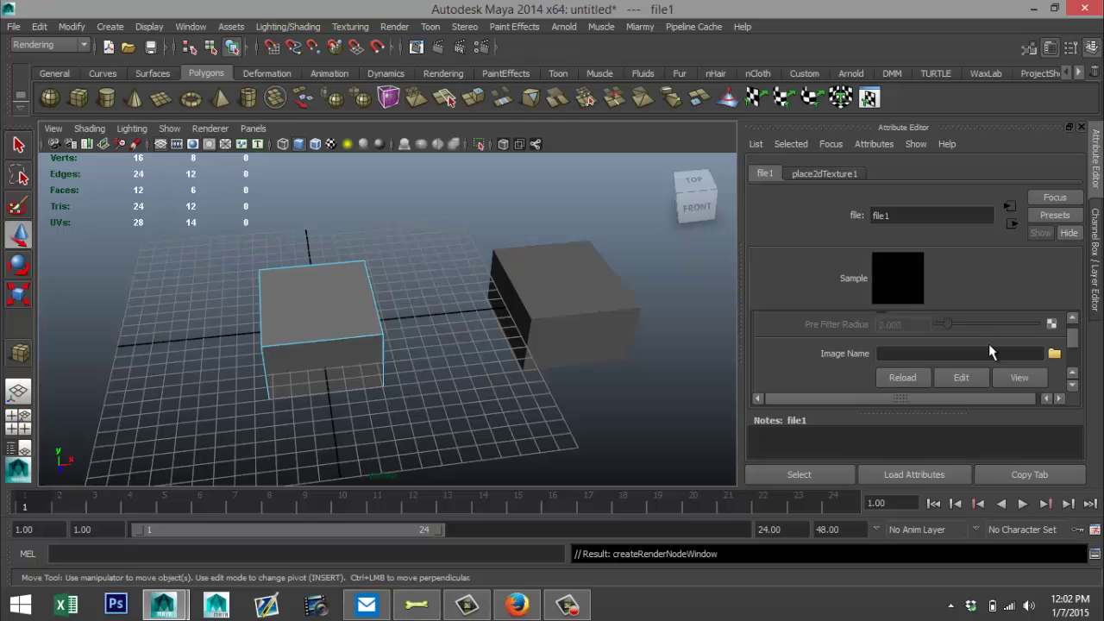
pyautogui.click(1055, 353)
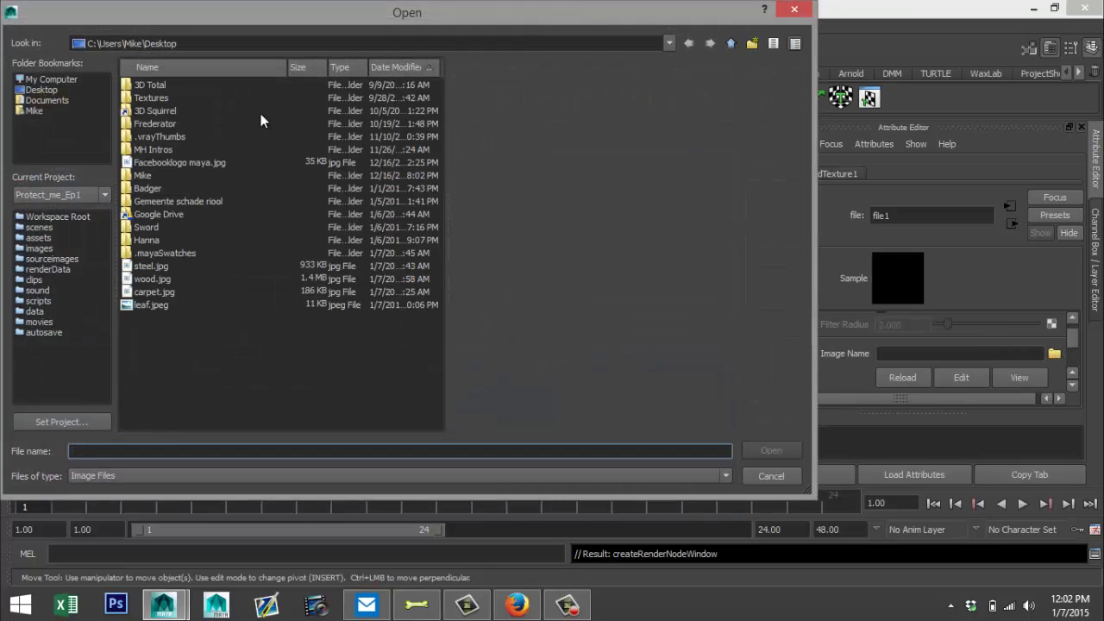
pyautogui.click(145, 266)
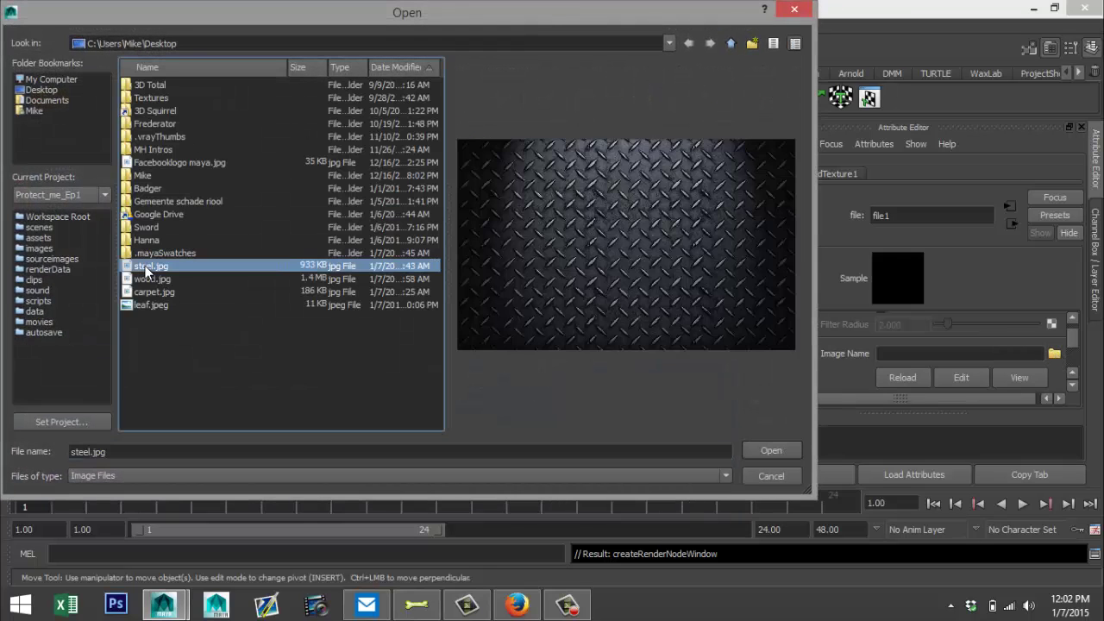
pyautogui.click(771, 451)
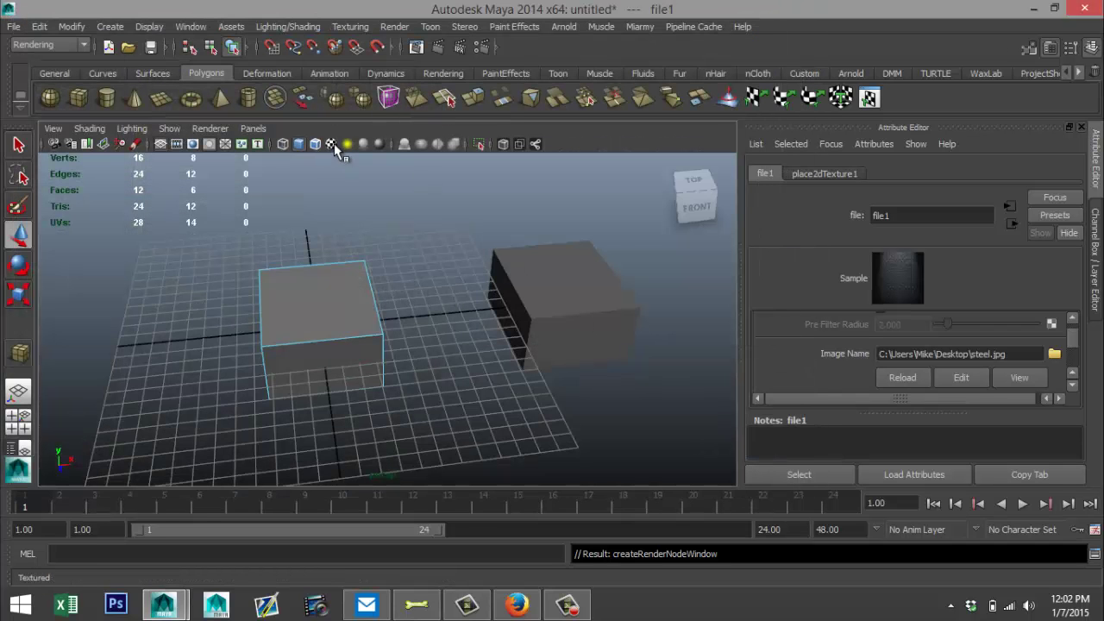
pyautogui.click(331, 143)
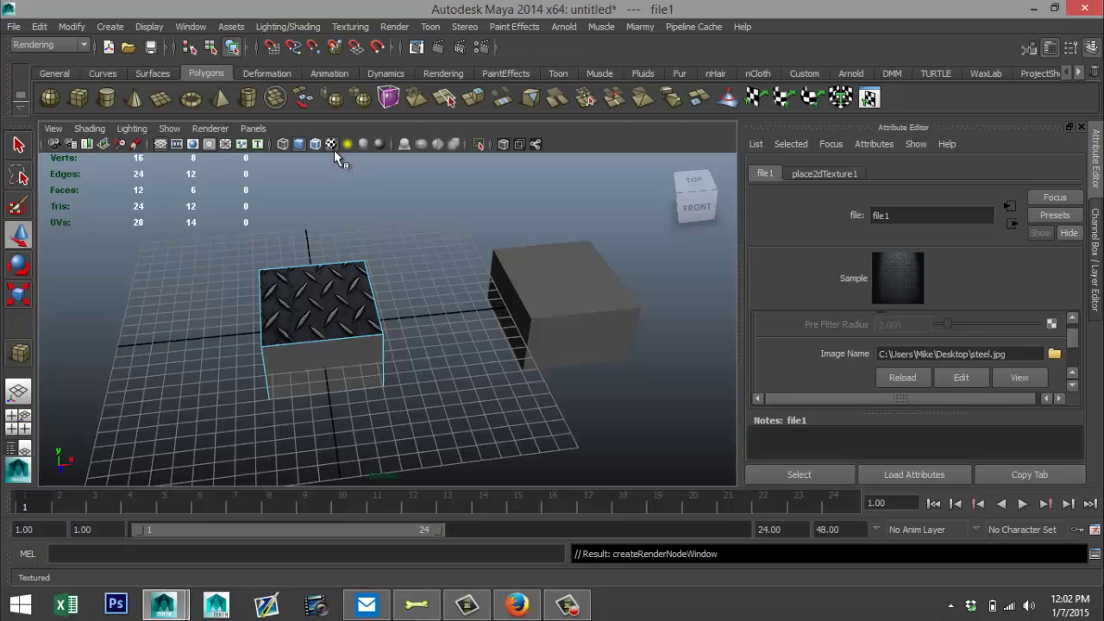
# - Select the four side faces of the original box and assign them a new Lambert material
pyautogui.moveTo(431, 328)
pyautogui.keyDown('alt'); pyautogui.mouseDown()
pyautogui.moveTo(448, 314)
pyautogui.moveTo(491, 316)
pyautogui.mouseUp(); pyautogui.keyUp('alt')
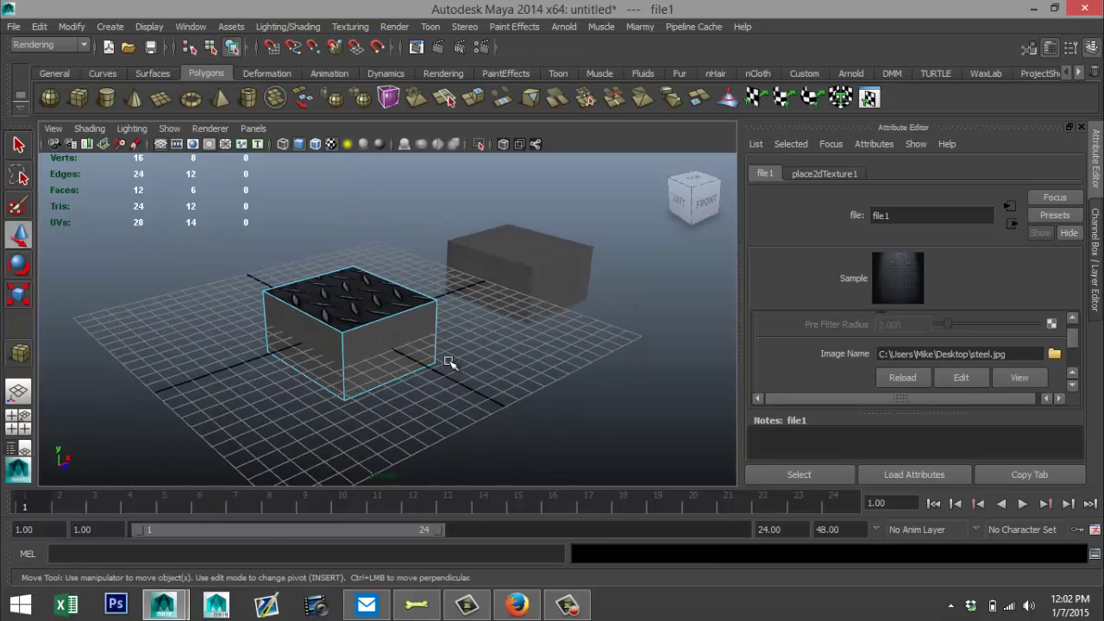
pyautogui.click(331, 352)
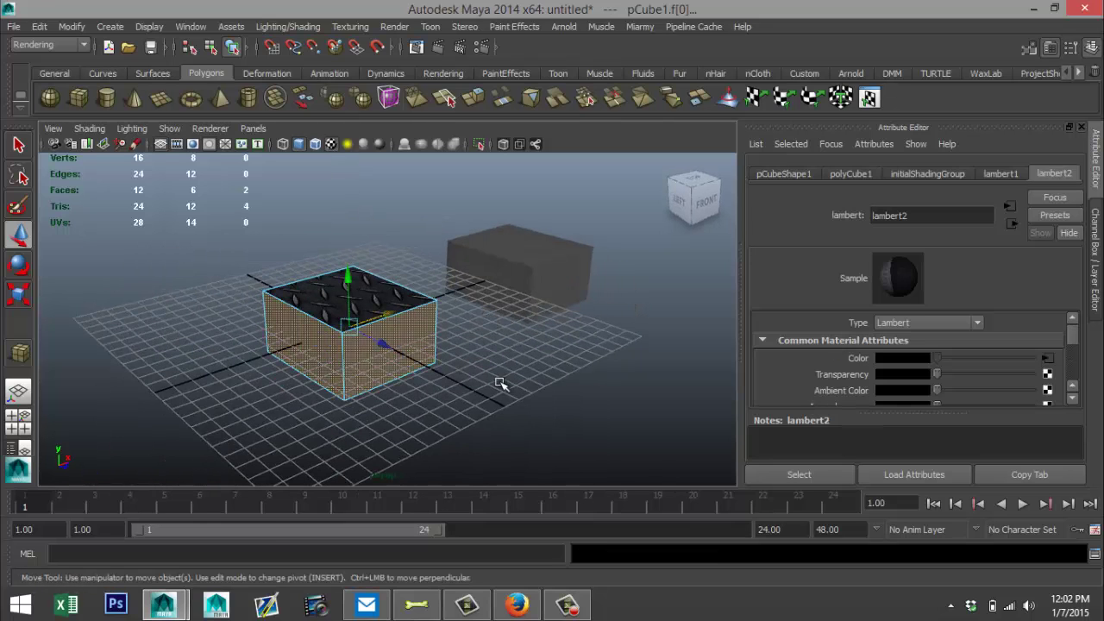
pyautogui.keyDown('alt'); pyautogui.moveTo(500, 382); pyautogui.dragTo(375, 334); pyautogui.keyUp('alt')
pyautogui.keyDown('shift'); pyautogui.click(379, 298); pyautogui.keyUp('shift')
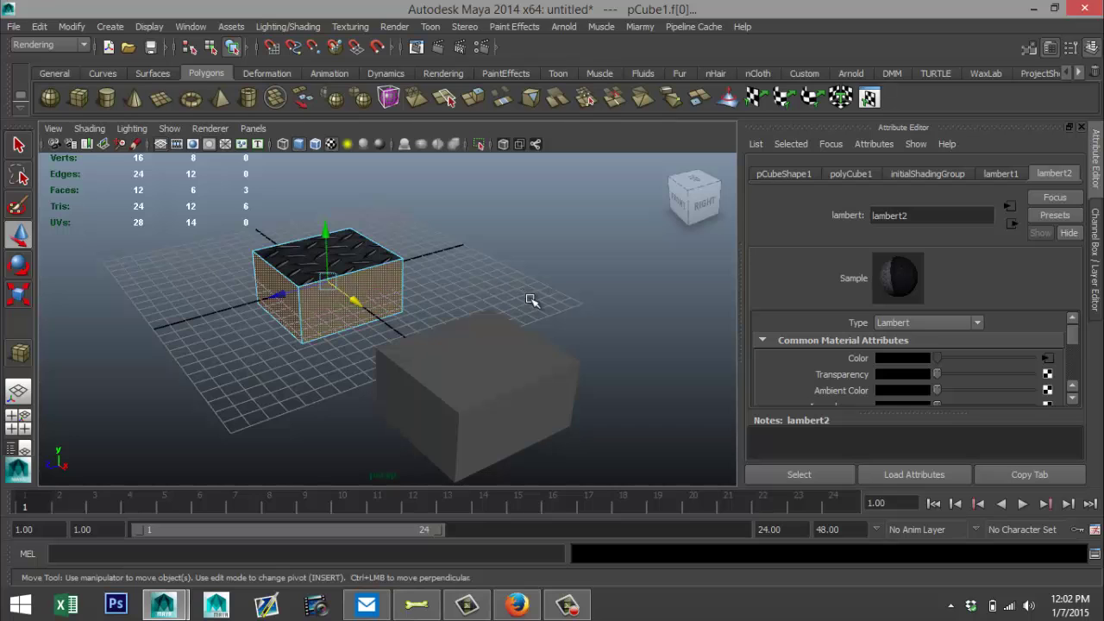
pyautogui.keyDown('alt'); pyautogui.moveTo(535, 302); pyautogui.dragTo(365, 328); pyautogui.keyUp('alt')
pyautogui.keyDown('shift'); pyautogui.click(462, 294); pyautogui.keyUp('shift')
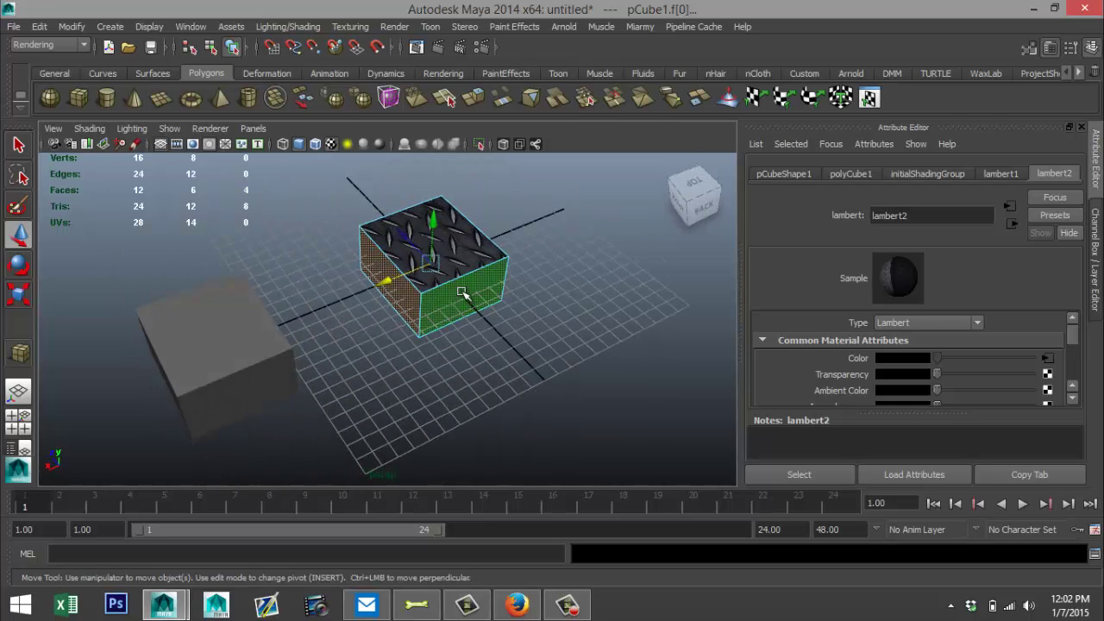
pyautogui.moveTo(463, 293); pyautogui.dragTo(450, 547, button='right')
pyautogui.click(476, 173)
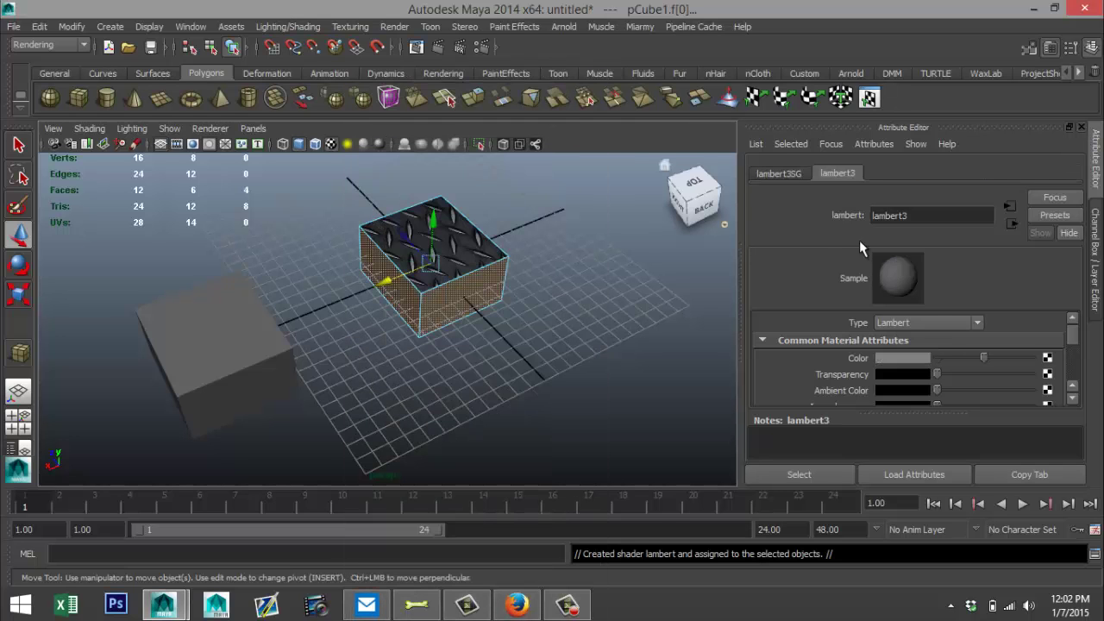
# - Map a File texture using leaf.jpeg to the color of the side faces' material
pyautogui.click(1047, 357)
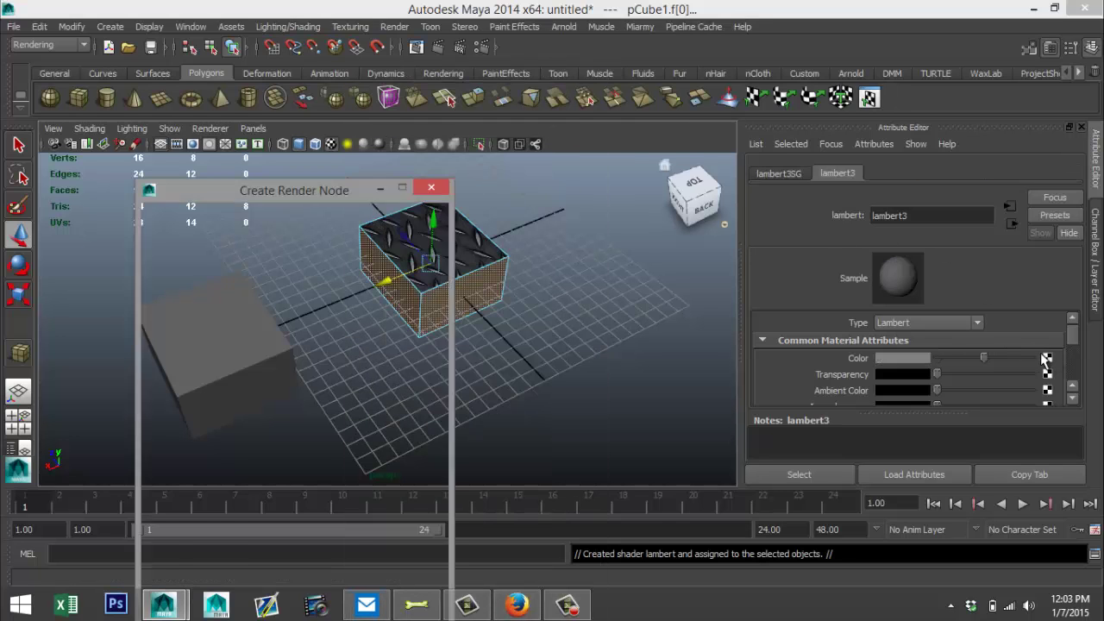
pyautogui.write('file')
pyautogui.click(307, 259)
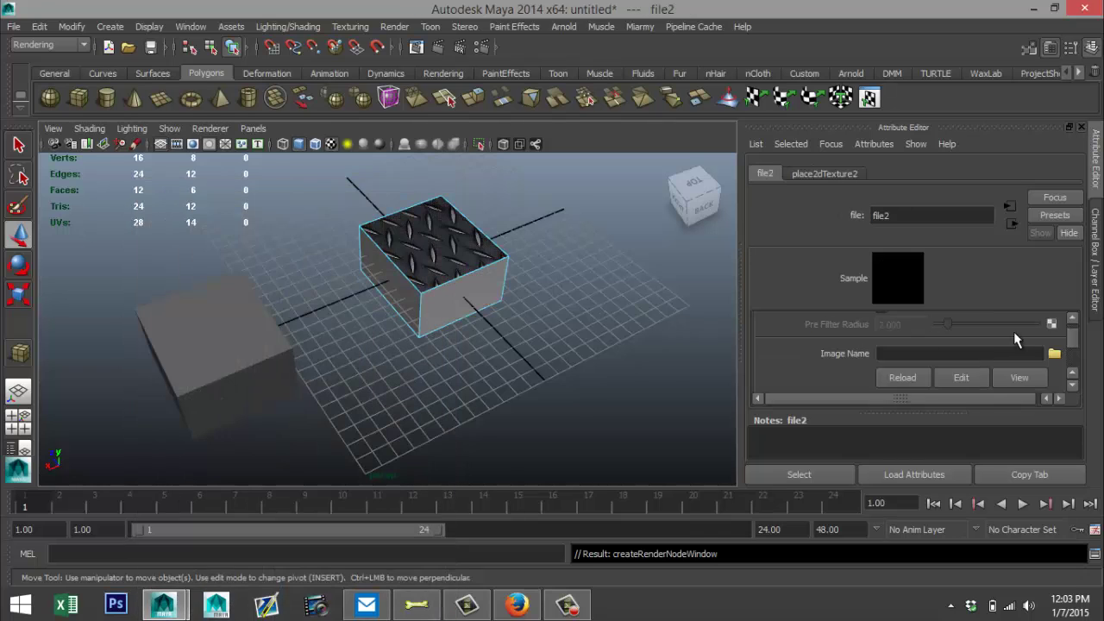
pyautogui.click(1055, 354)
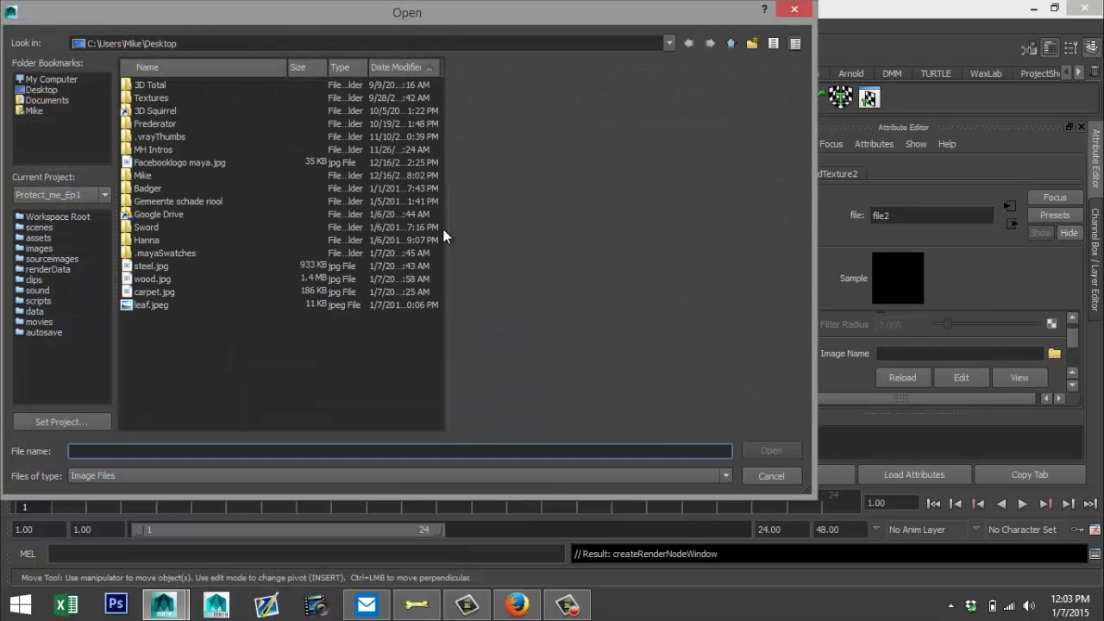
pyautogui.click(155, 306)
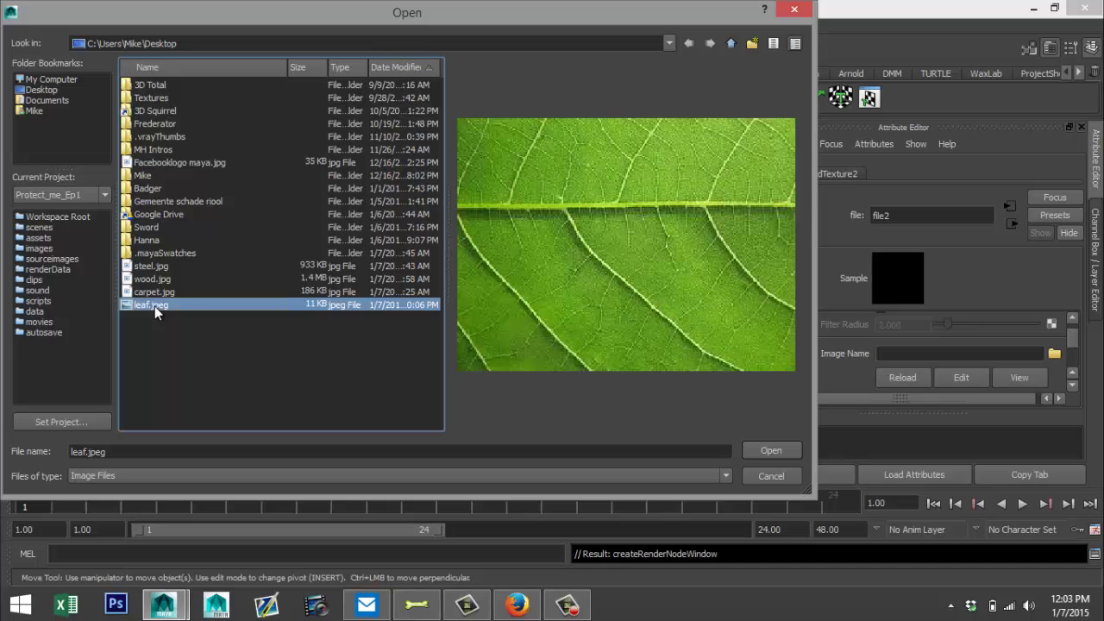
pyautogui.click(779, 449)
# - Select the bottom face of the original box and assign it a new Lambert material
pyautogui.moveTo(507, 380)
pyautogui.keyDown('alt'); pyautogui.mouseDown()
pyautogui.moveTo(501, 320)
pyautogui.moveTo(493, 328)
pyautogui.moveTo(530, 365)
pyautogui.moveTo(547, 366)
pyautogui.moveTo(501, 312)
pyautogui.moveTo(513, 365)
pyautogui.mouseUp(); pyautogui.keyUp('alt')
pyautogui.click(495, 365)
pyautogui.moveTo(524, 349); pyautogui.dragTo(544, 547, button='right')
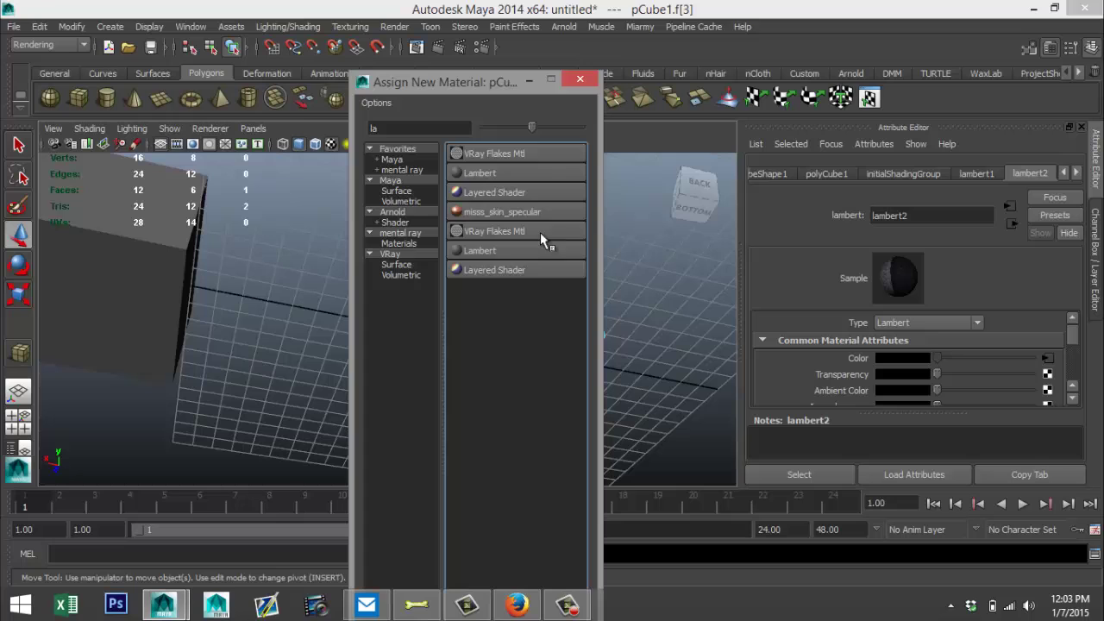
pyautogui.click(497, 175)
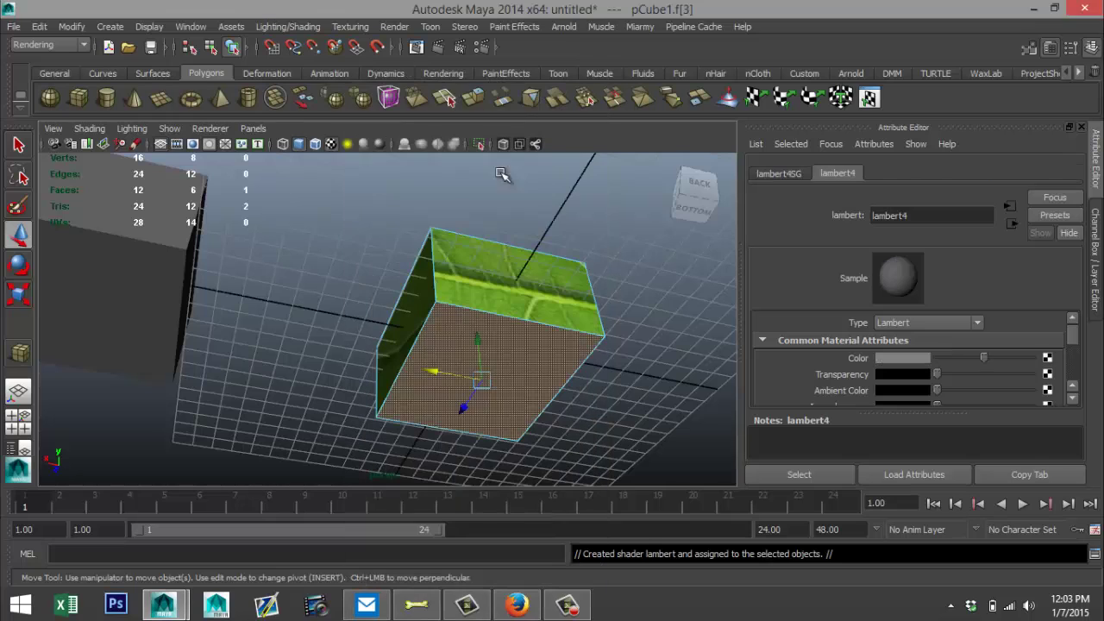
# - Map a File texture using carpet.jpg to the color of the bottom face's material
pyautogui.click(1049, 359)
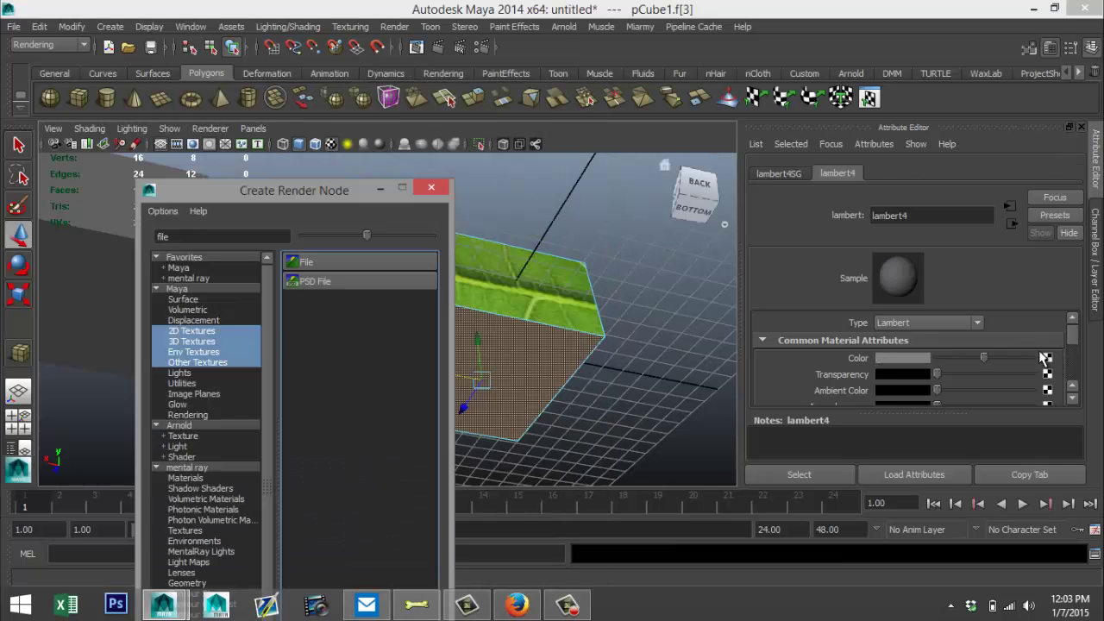
pyautogui.click(340, 259)
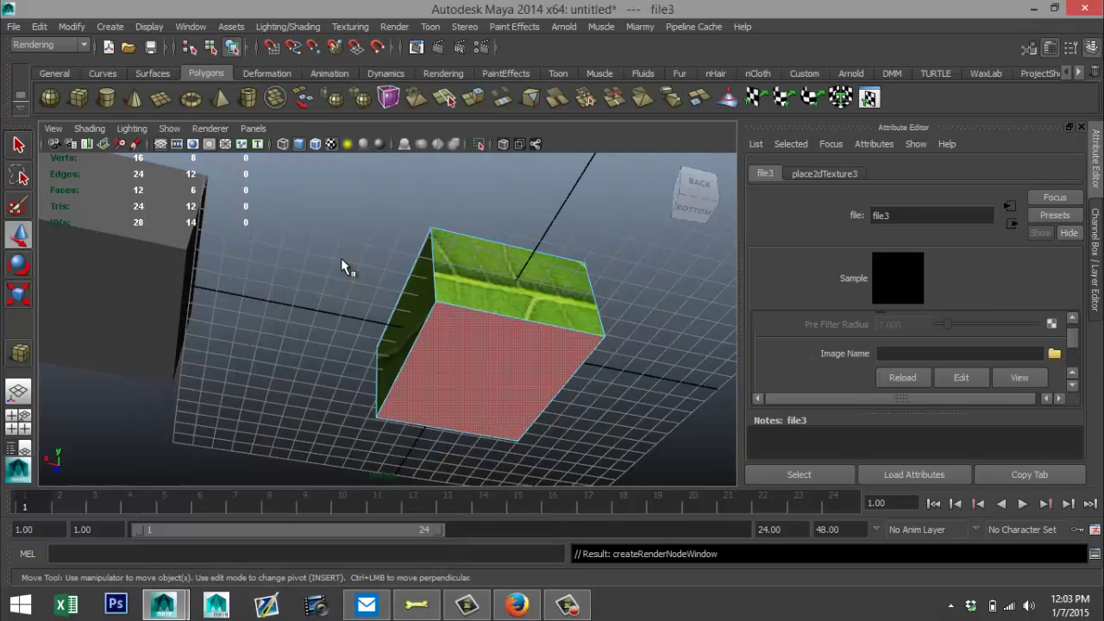
pyautogui.click(1054, 353)
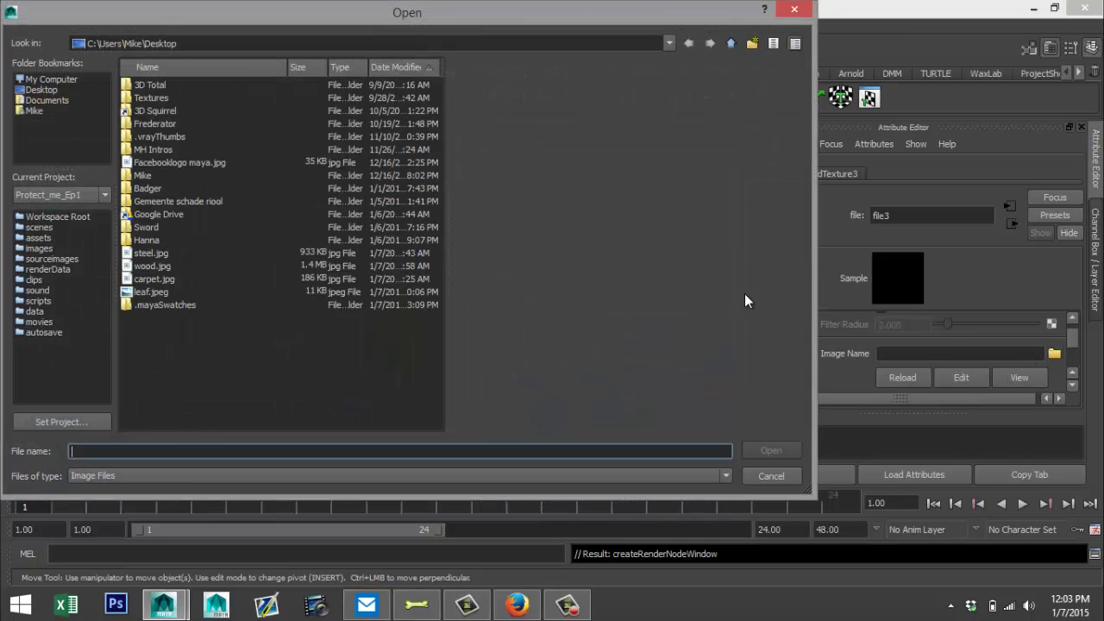
pyautogui.click(151, 278)
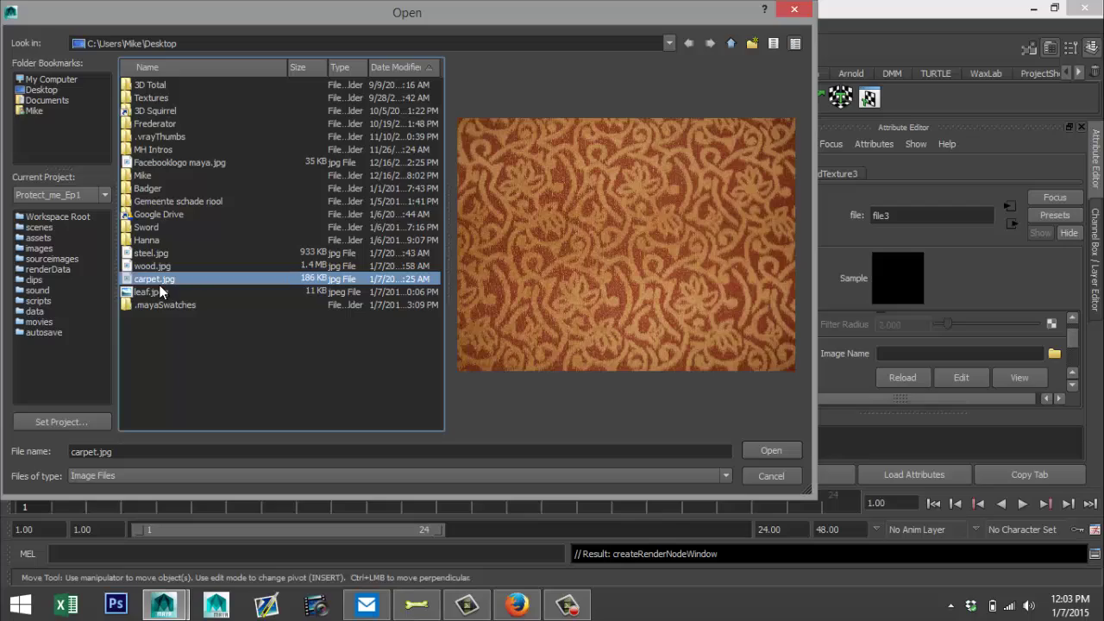
pyautogui.click(766, 448)
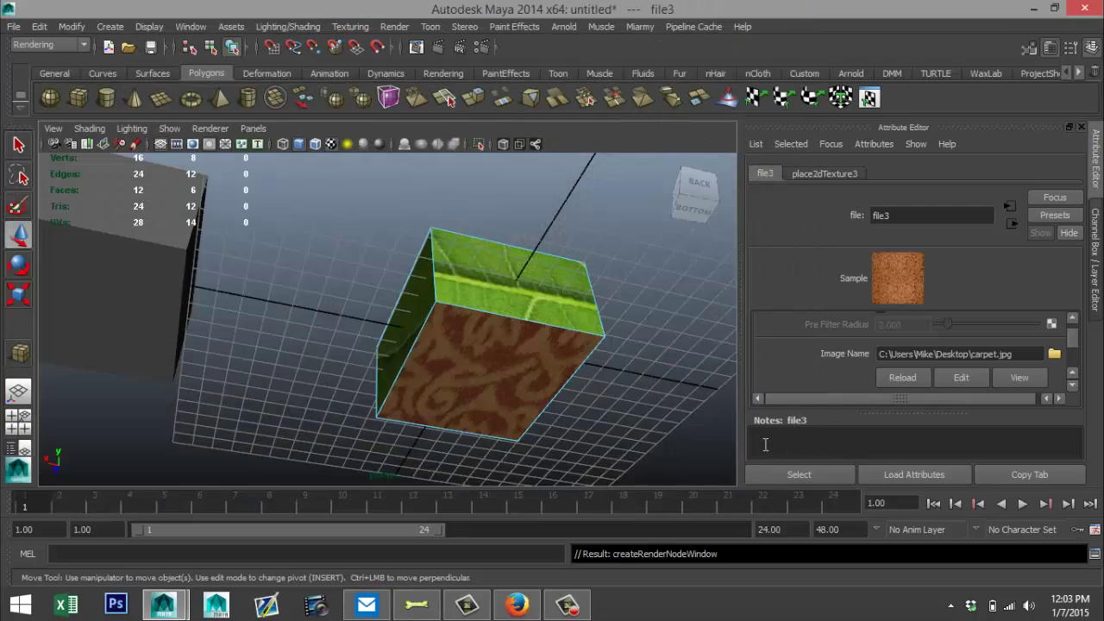
# - Examine the textured faces of the original box from several sides, together with the untextured duplicate
pyautogui.keyDown('alt'); pyautogui.moveTo(586, 377); pyautogui.dragTo(142, 452); pyautogui.keyUp('alt')
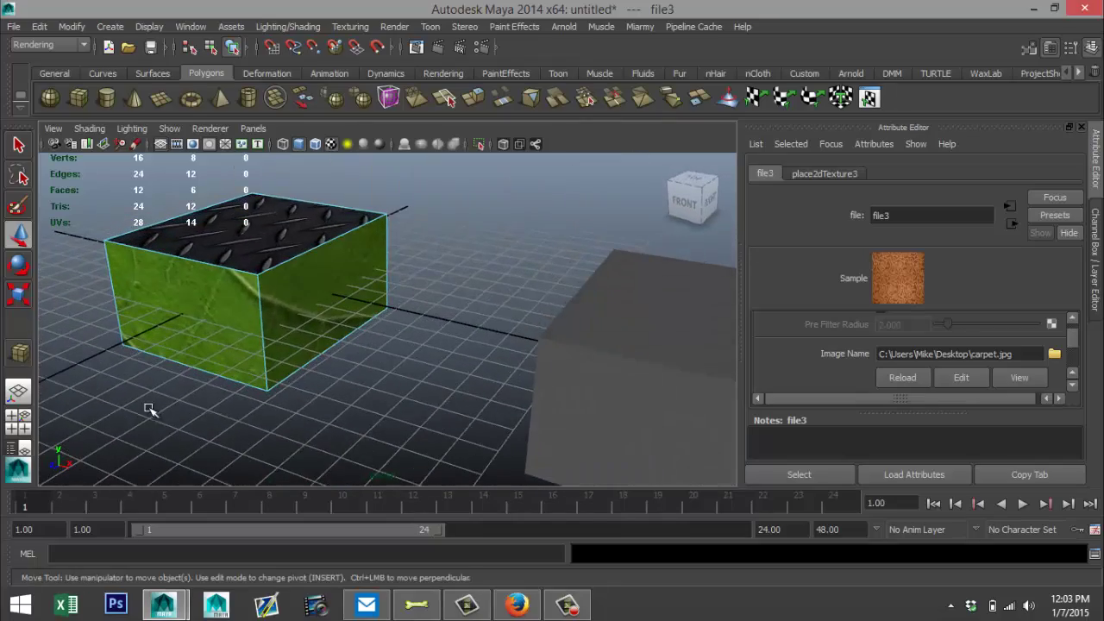
pyautogui.keyDown('alt'); pyautogui.moveTo(148, 406); pyautogui.dragTo(323, 425, button='right'); pyautogui.keyUp('alt')
pyautogui.keyDown('alt'); pyautogui.moveTo(323, 426); pyautogui.dragTo(379, 437); pyautogui.keyUp('alt')
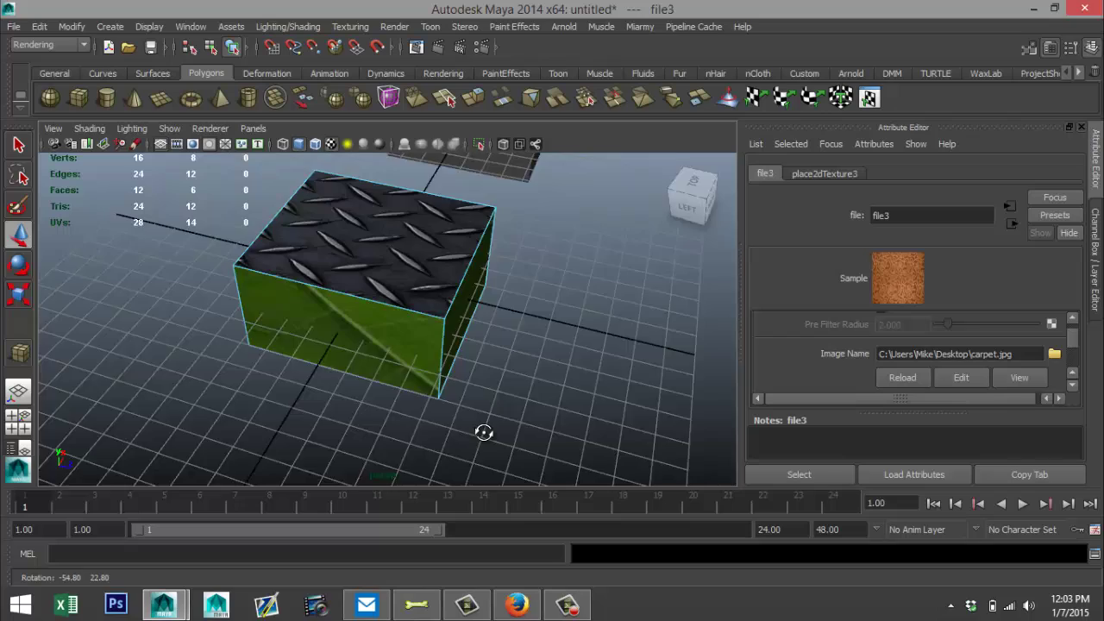
pyautogui.moveTo(484, 433)
pyautogui.keyDown('alt'); pyautogui.mouseDown()
pyautogui.moveTo(414, 406)
pyautogui.moveTo(395, 412)
pyautogui.moveTo(500, 420)
pyautogui.mouseUp(); pyautogui.keyUp('alt')
pyautogui.keyDown('alt'); pyautogui.moveTo(501, 419); pyautogui.dragTo(453, 428, button='middle'); pyautogui.keyUp('alt')
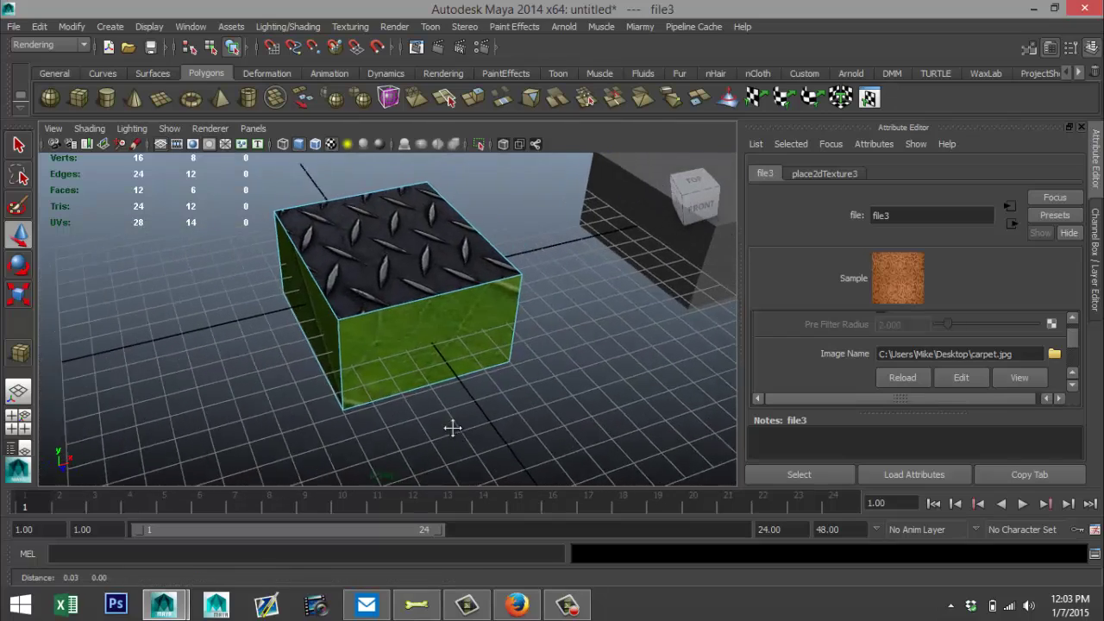
pyautogui.scroll(-2, 455, 426)
pyautogui.scroll(2, 508, 406)
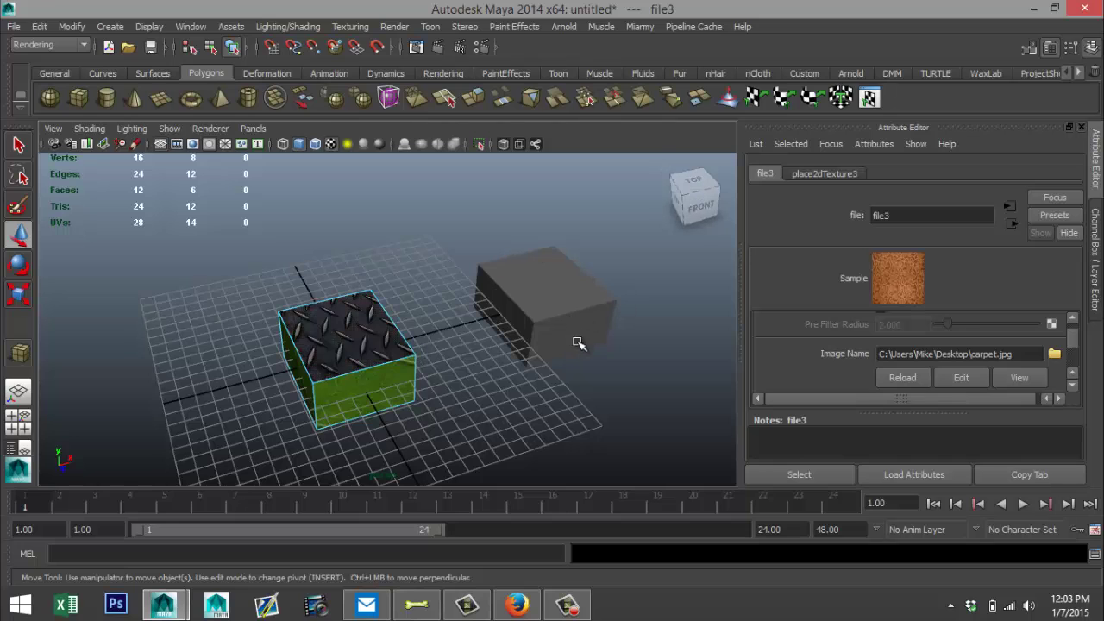
pyautogui.keyDown('alt'); pyautogui.moveTo(582, 347); pyautogui.dragTo(562, 357); pyautogui.keyUp('alt')
pyautogui.keyDown('alt'); pyautogui.moveTo(484, 421); pyautogui.dragTo(453, 419); pyautogui.keyUp('alt')
# - Select the original box in object mode and rename its leaf-textured material Leaf
pyautogui.moveTo(339, 309); pyautogui.dragTo(439, 217, button='right')
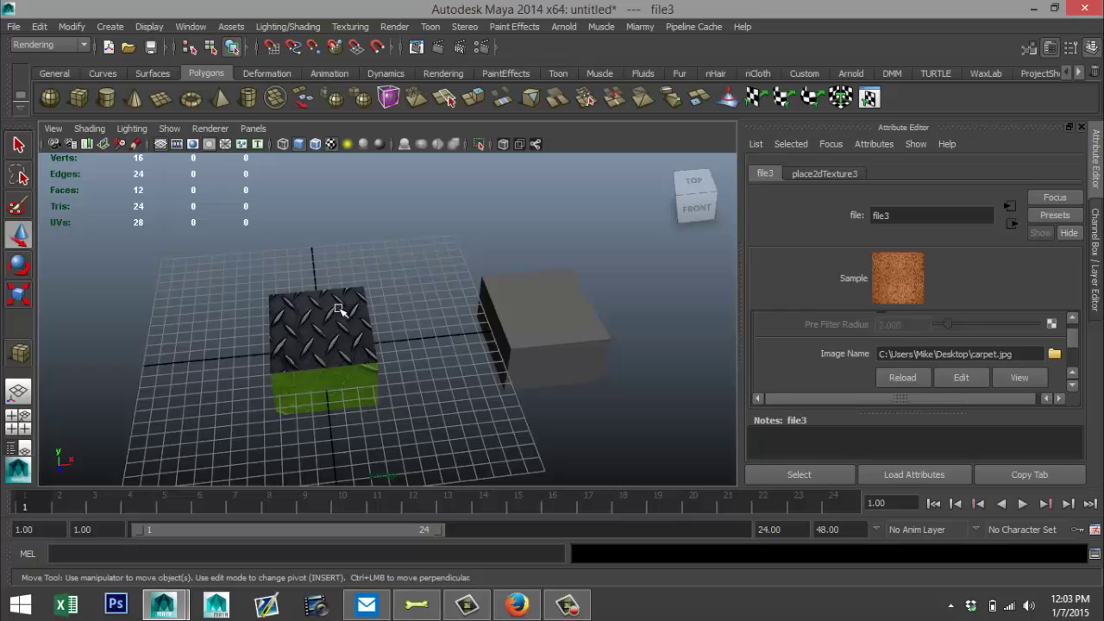
pyautogui.click(339, 309)
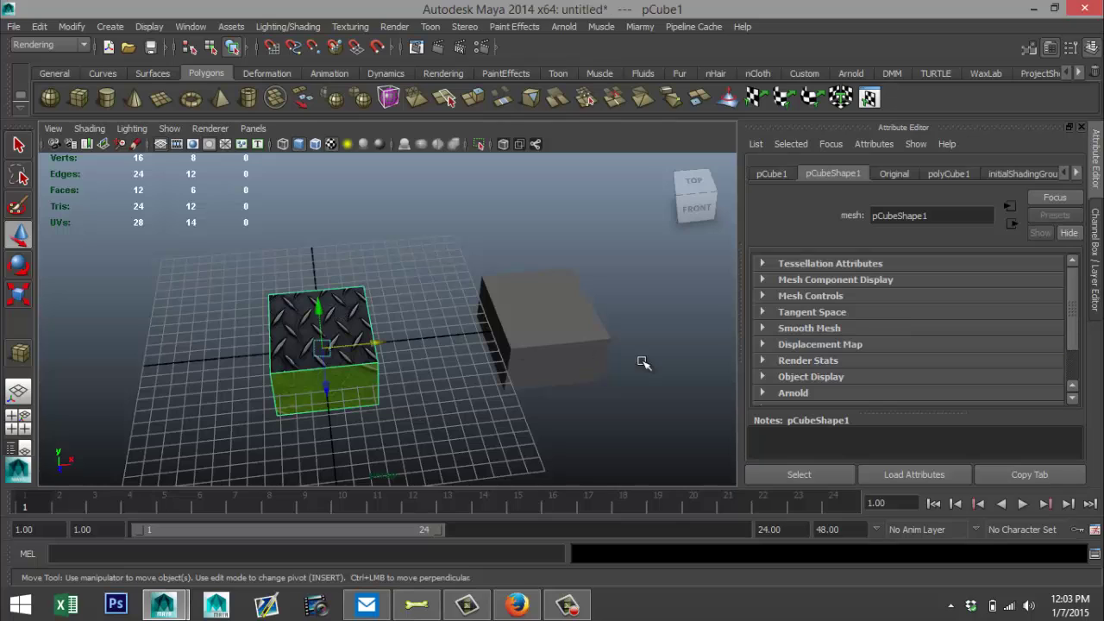
pyautogui.click(1078, 174)
pyautogui.click(1079, 175)
pyautogui.click(1030, 174)
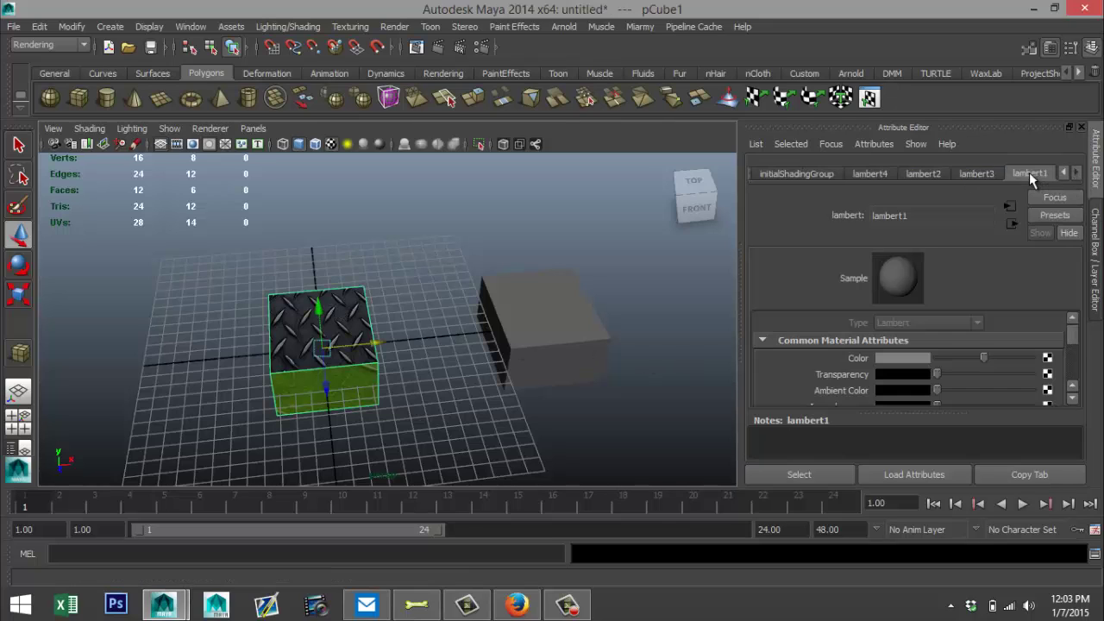
pyautogui.click(976, 174)
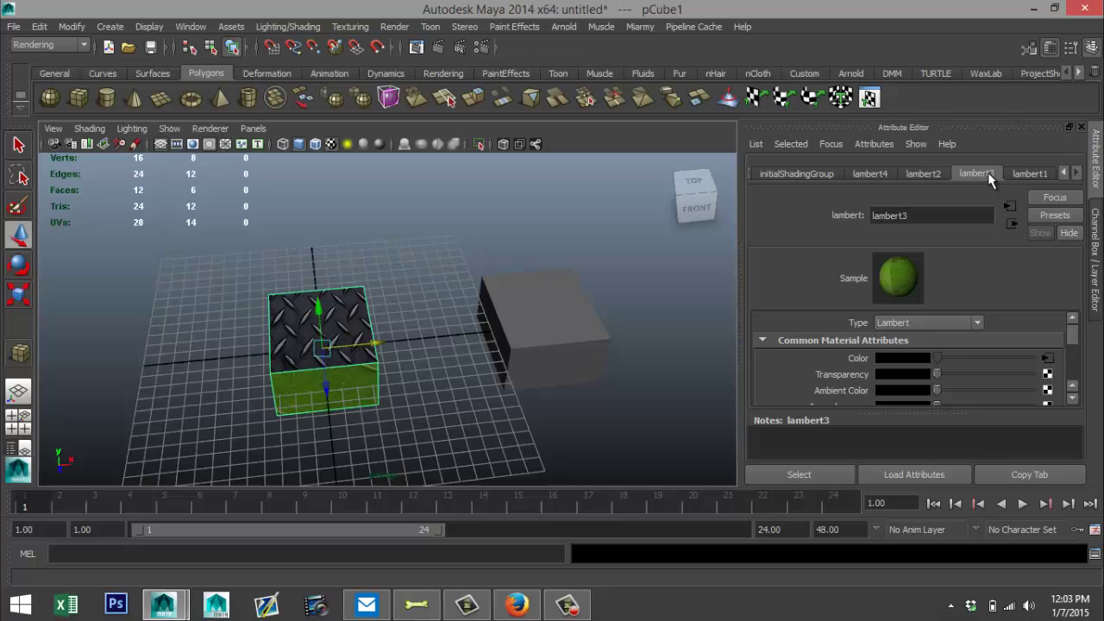
pyautogui.doubleClick(943, 222)
pyautogui.write('Leaf')
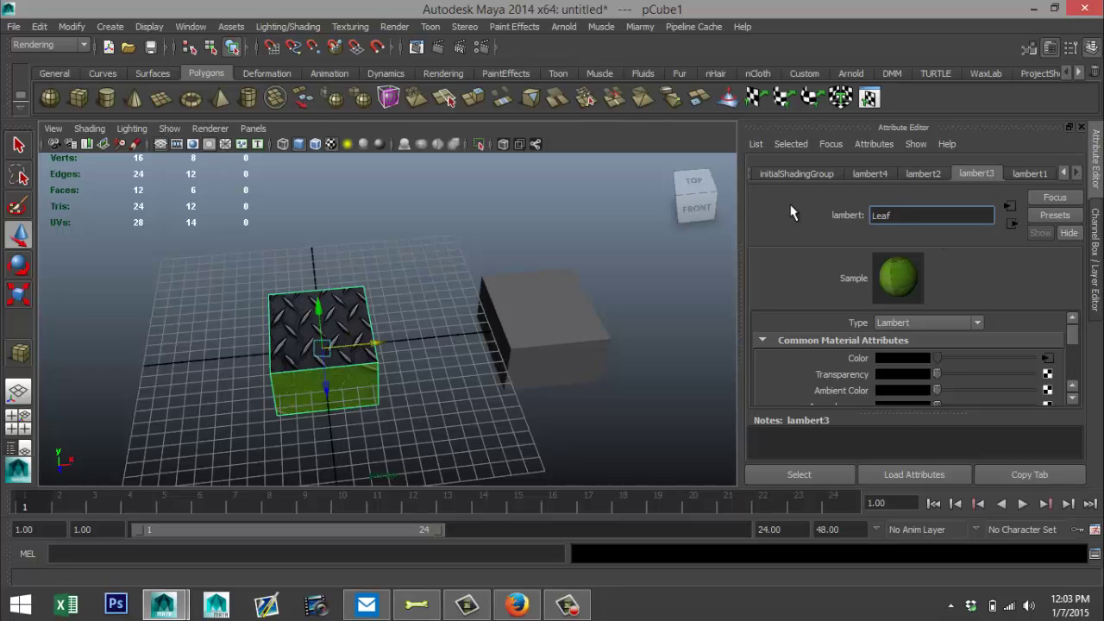
pyautogui.press('Return')
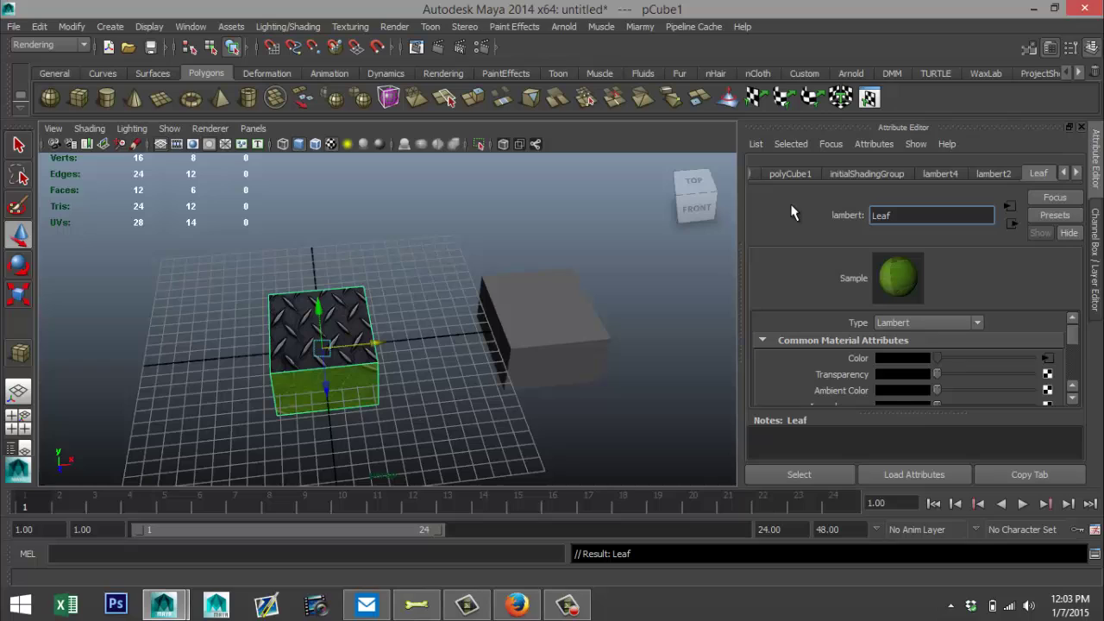
# - Rename the original box's steel-textured material Steel and its carpet-textured material Carpet
pyautogui.click(991, 175)
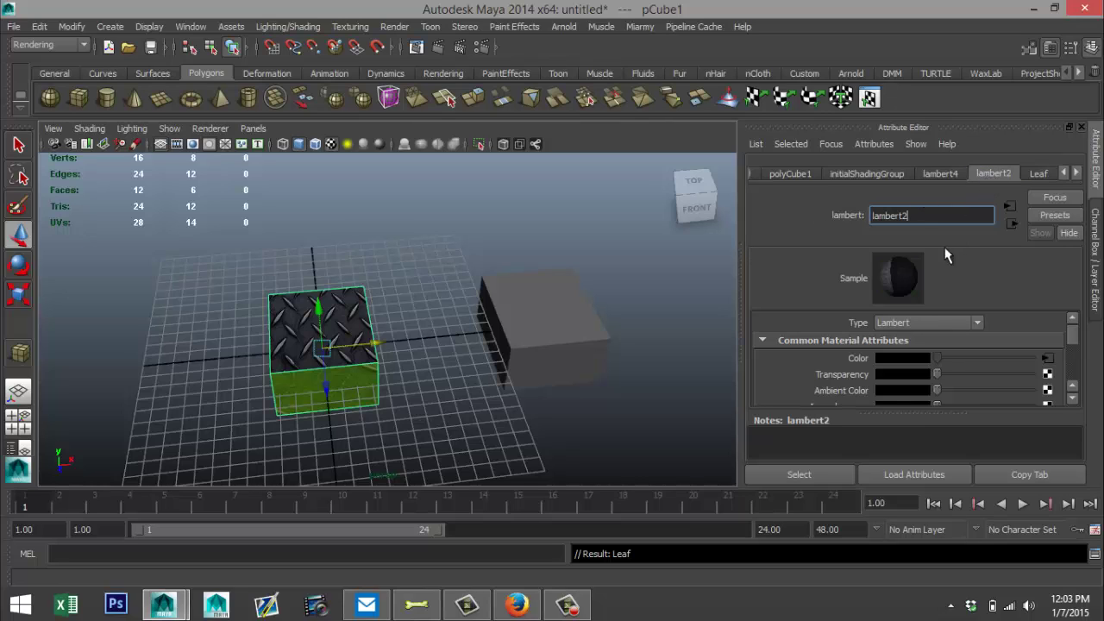
pyautogui.write('Steel')
pyautogui.press('Return')
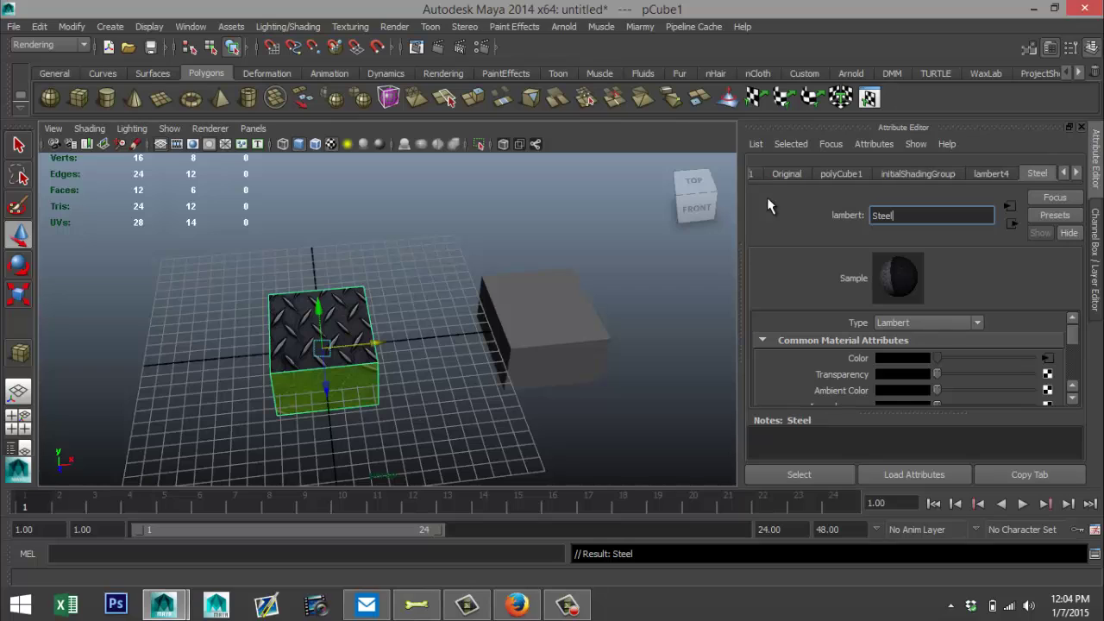
pyautogui.click(987, 174)
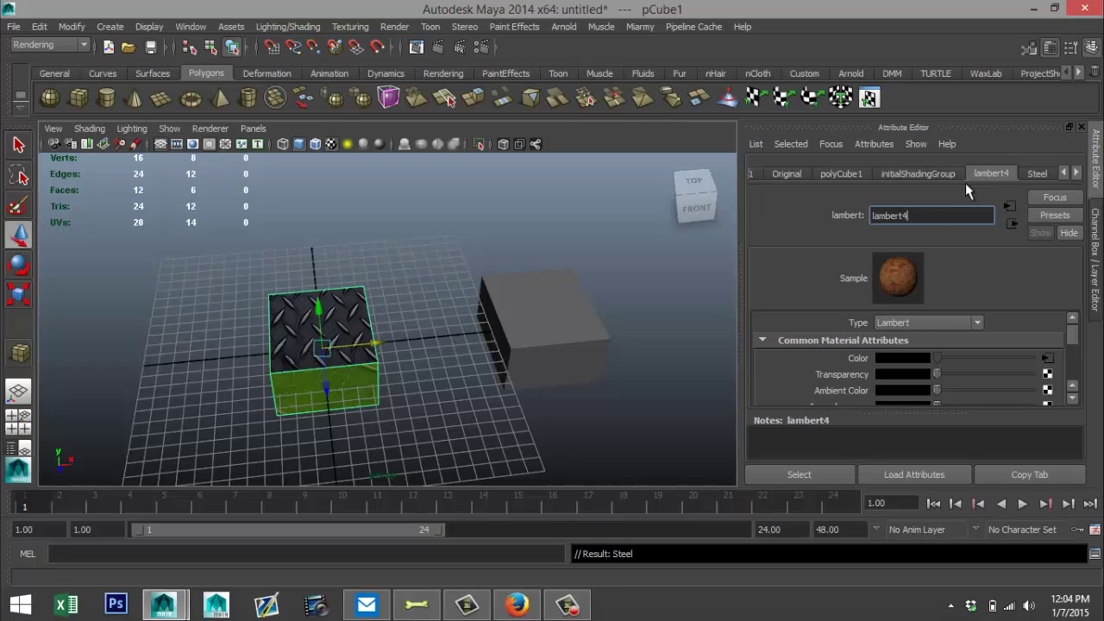
pyautogui.doubleClick(934, 216)
pyautogui.write('Carpet')
pyautogui.press('Return')
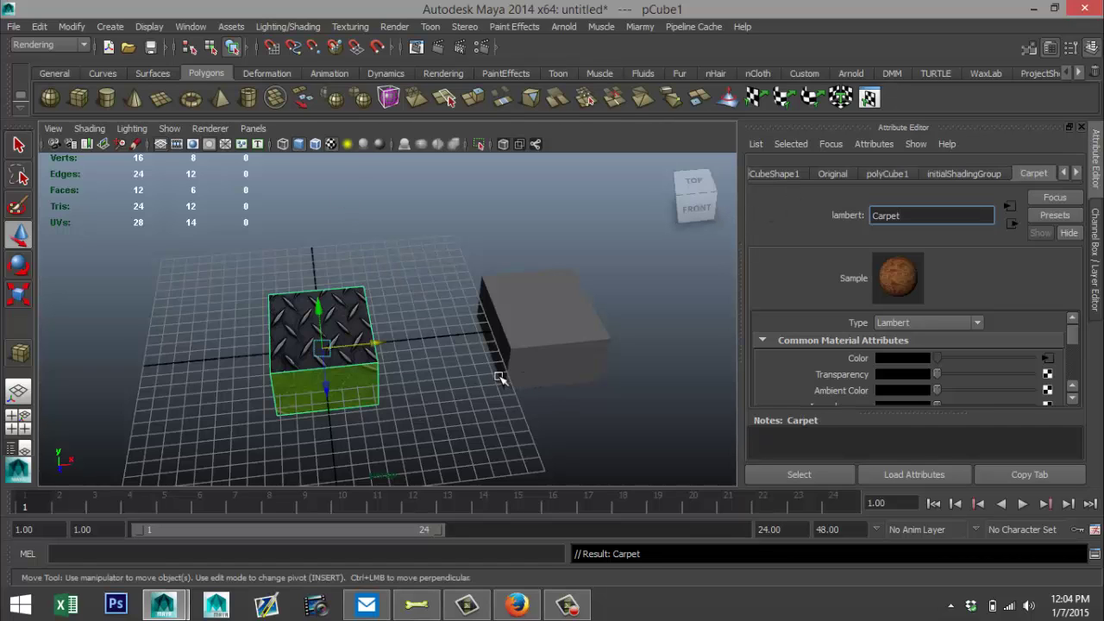
# - Set the duplicate box's Translate X to 0 so it coincides with the original box
pyautogui.keyDown('alt'); pyautogui.moveTo(477, 373); pyautogui.dragTo(434, 371); pyautogui.keyUp('alt')
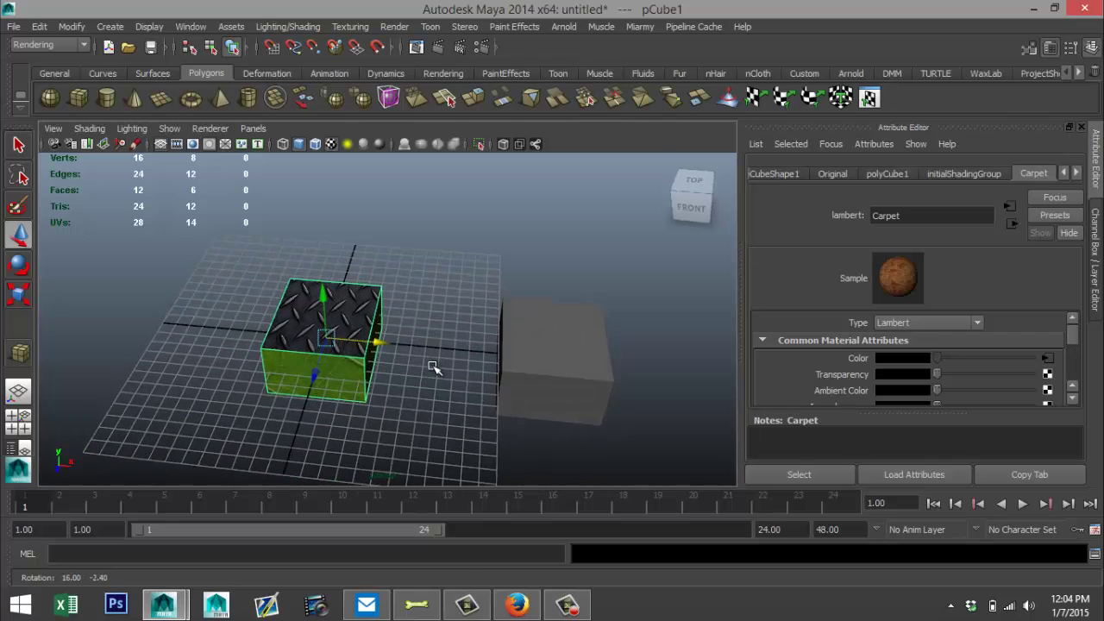
pyautogui.click(565, 370)
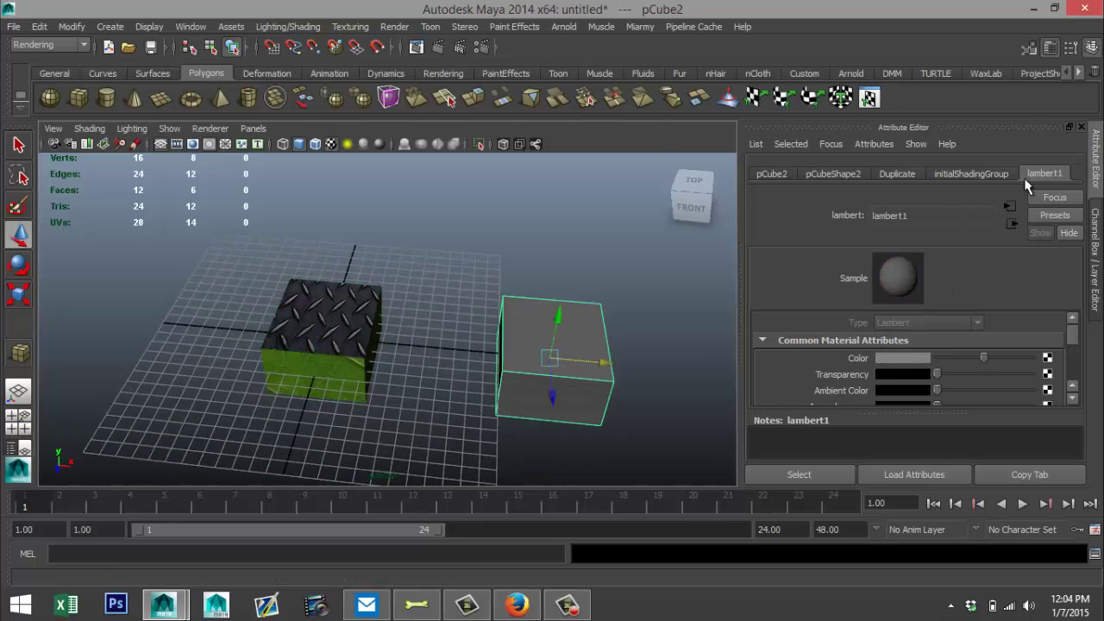
pyautogui.click(836, 172)
pyautogui.click(784, 173)
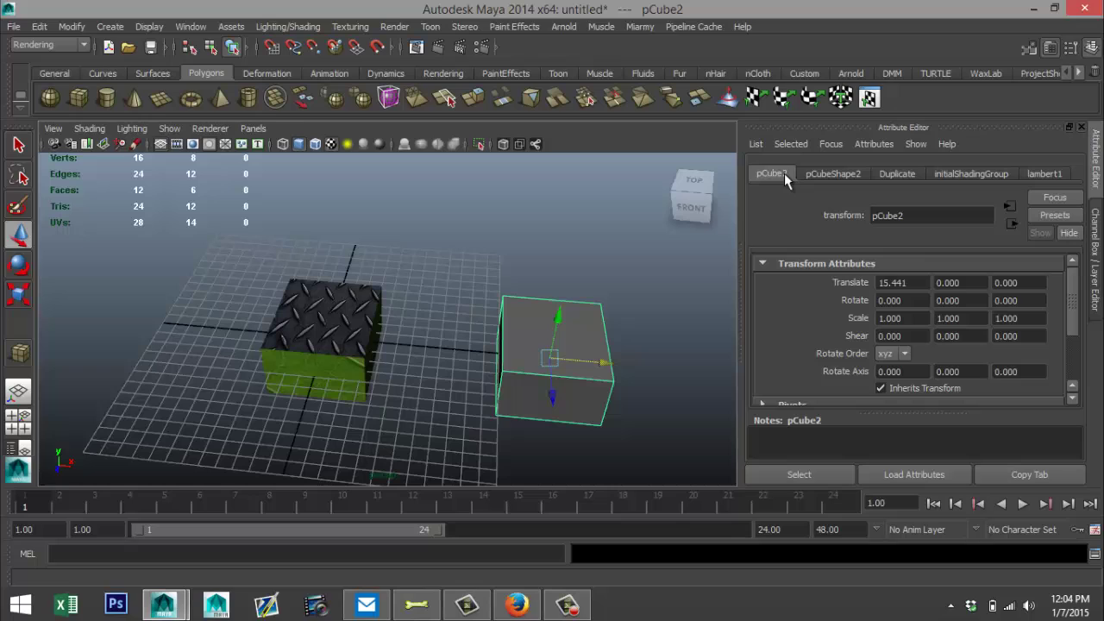
pyautogui.click(915, 282)
pyautogui.write('0')
pyautogui.click(1031, 283)
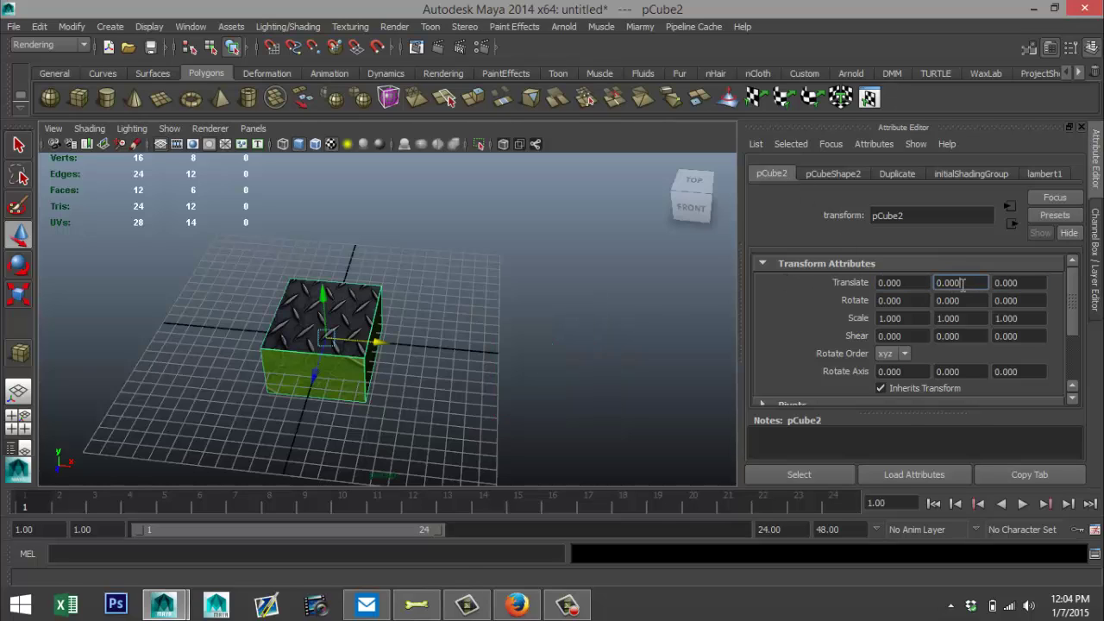
# - Open Transfer Maps with the duplicate box as the target mesh and move the window clear of the boxes
pyautogui.keyDown('alt'); pyautogui.moveTo(521, 332); pyautogui.dragTo(623, 297); pyautogui.keyUp('alt')
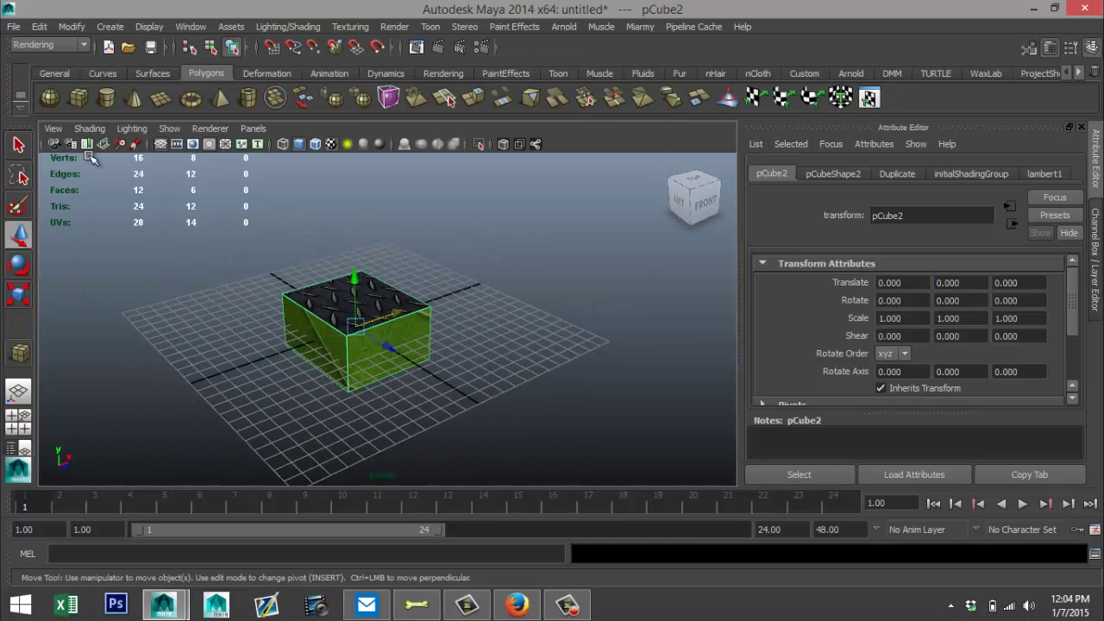
pyautogui.click(84, 45)
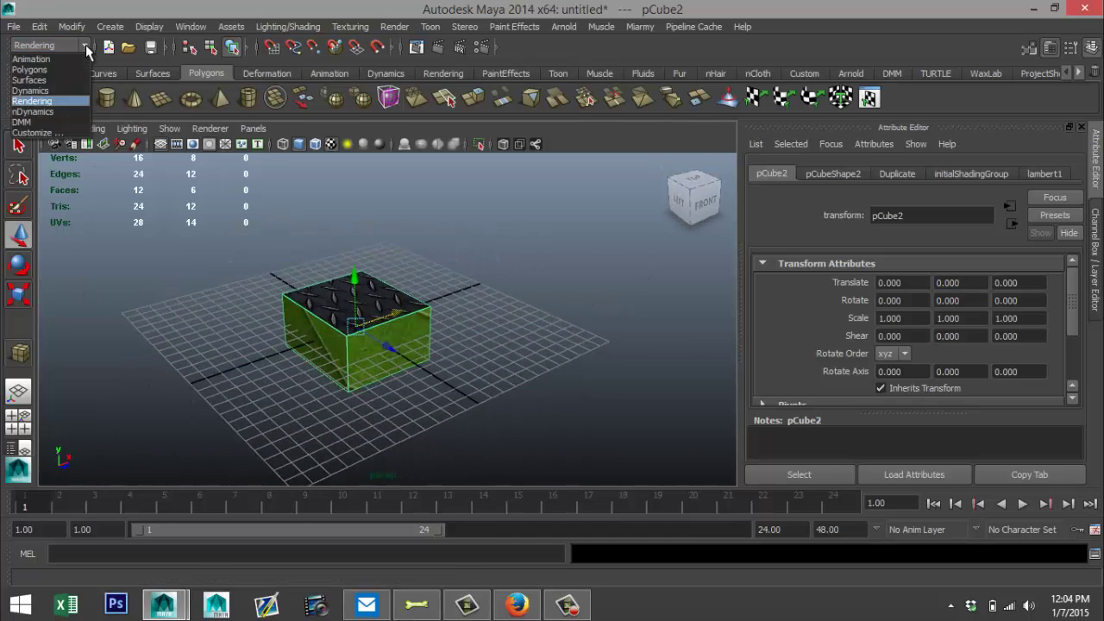
pyautogui.click(50, 101)
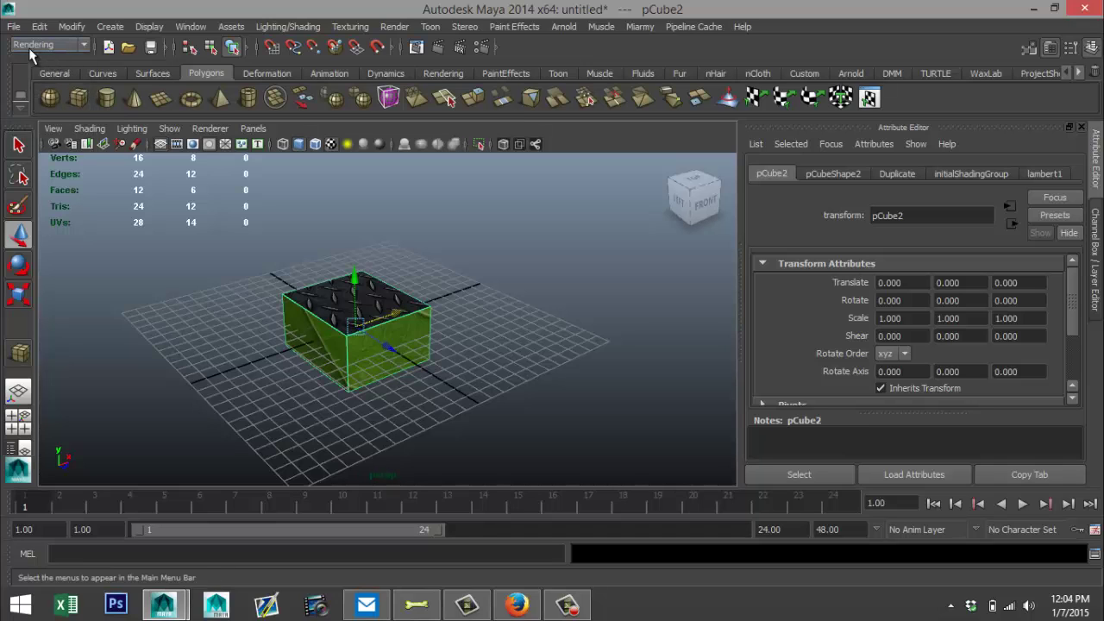
pyautogui.click(308, 29)
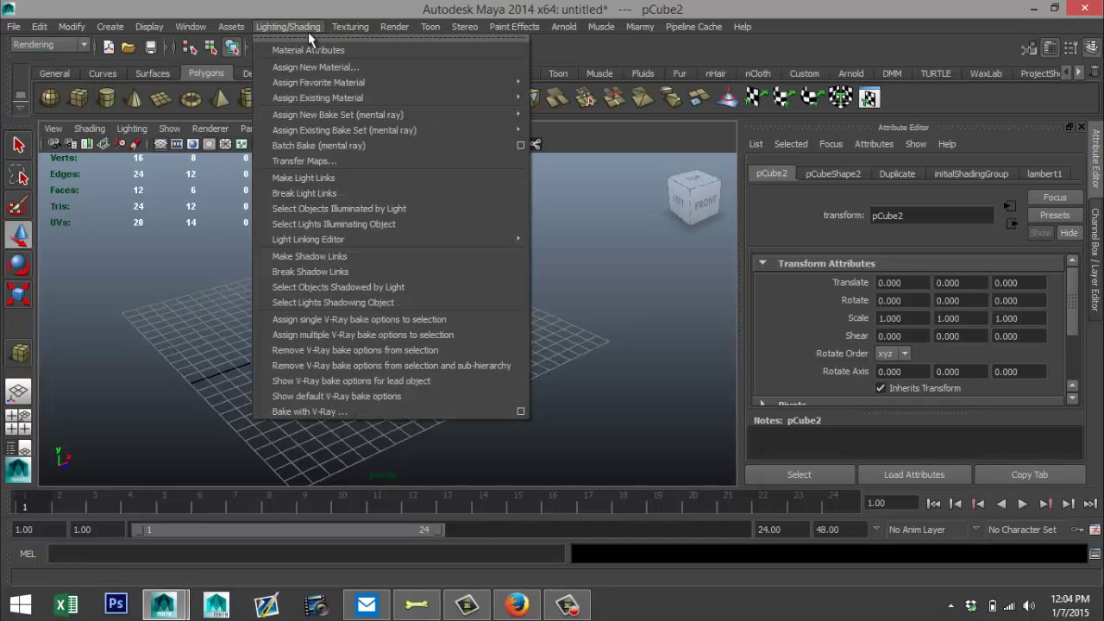
pyautogui.click(333, 161)
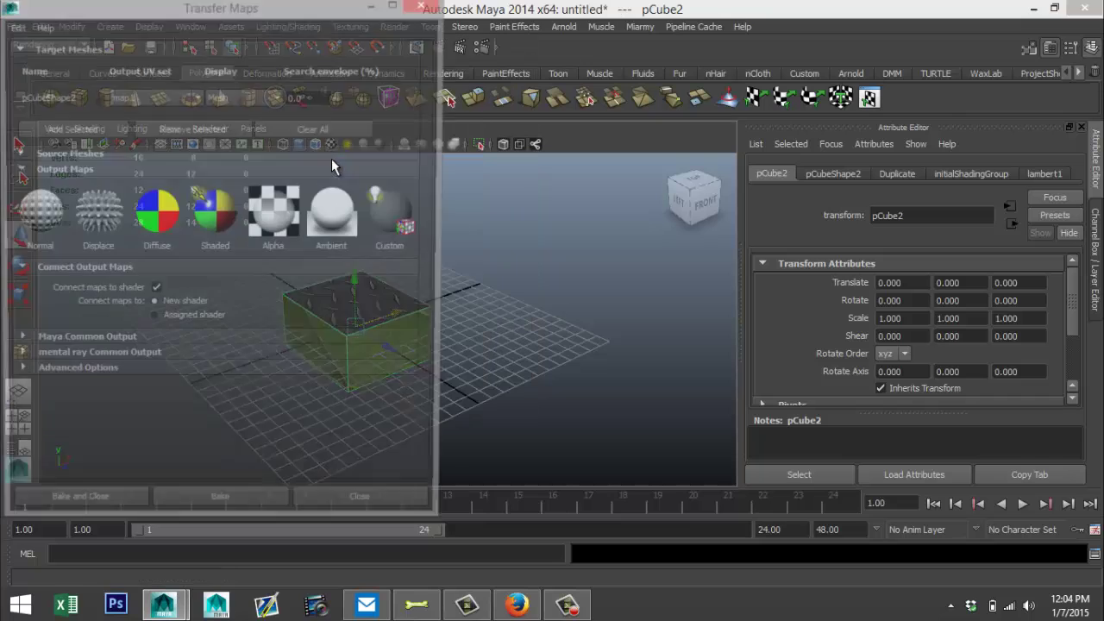
pyautogui.moveTo(116, 10); pyautogui.dragTo(606, 34)
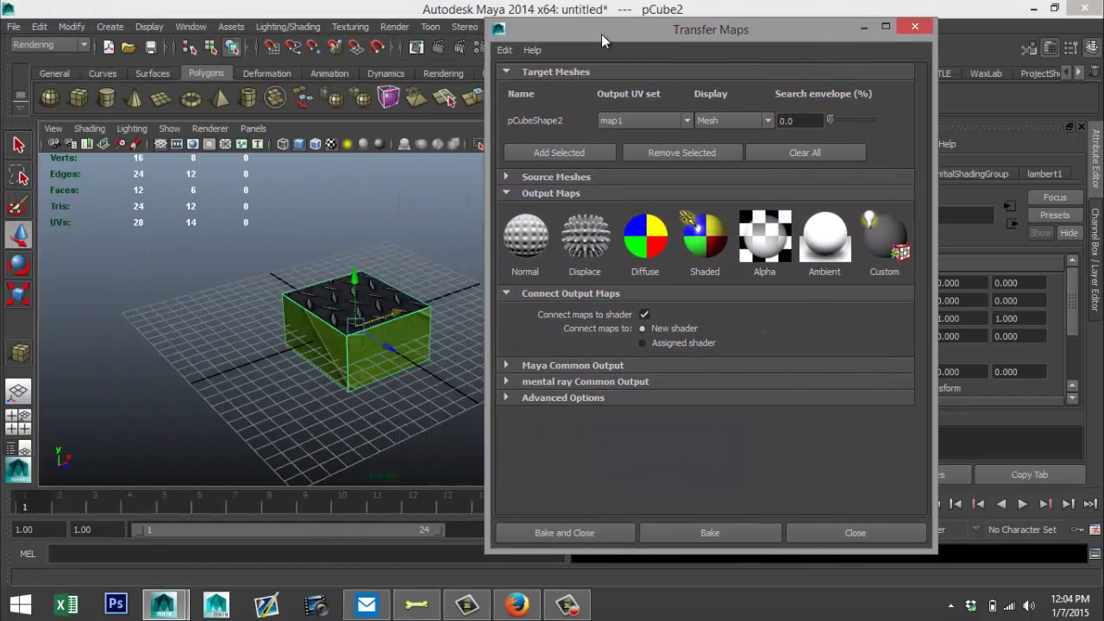
# - Collapse the output sections of Transfer Maps, clear the view of the layer list and select the Duplicate layer's objects
pyautogui.click(507, 194)
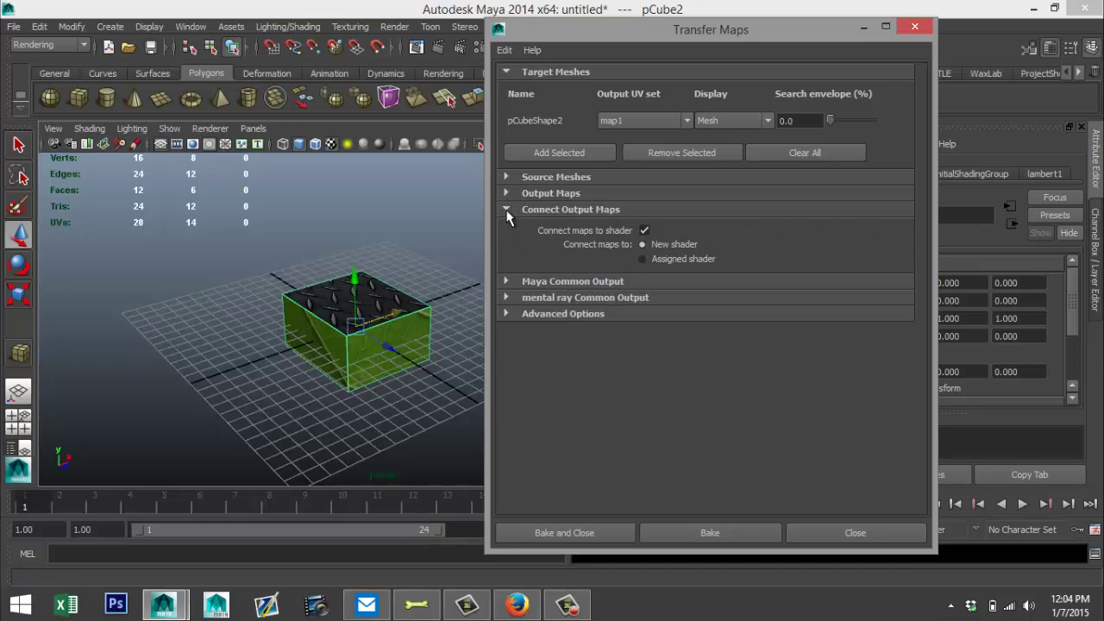
pyautogui.click(508, 212)
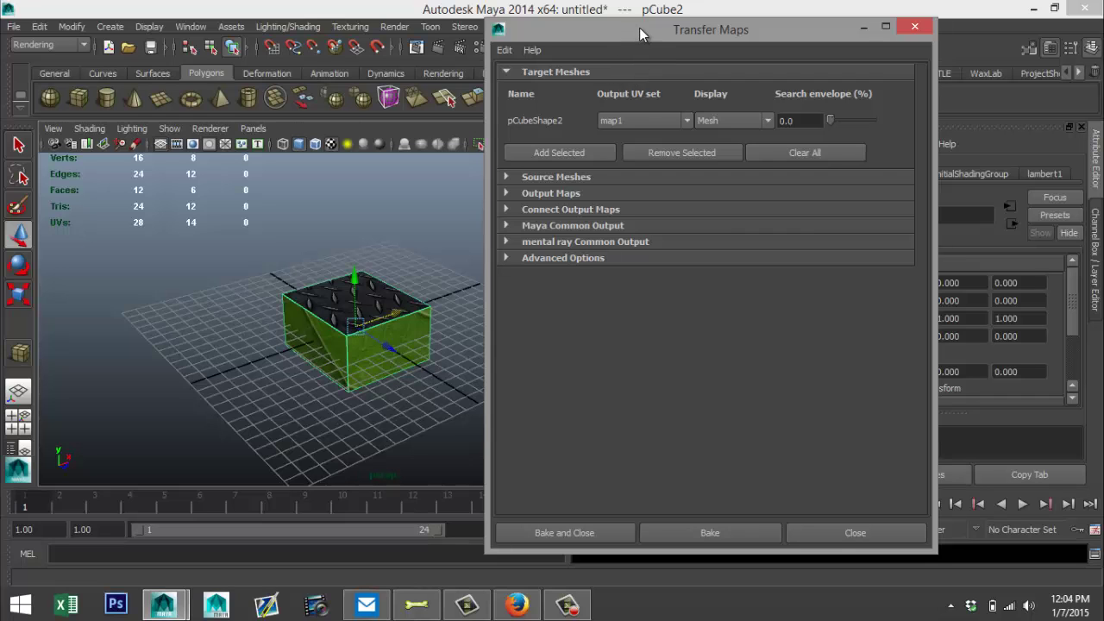
pyautogui.moveTo(639, 28); pyautogui.dragTo(197, 36)
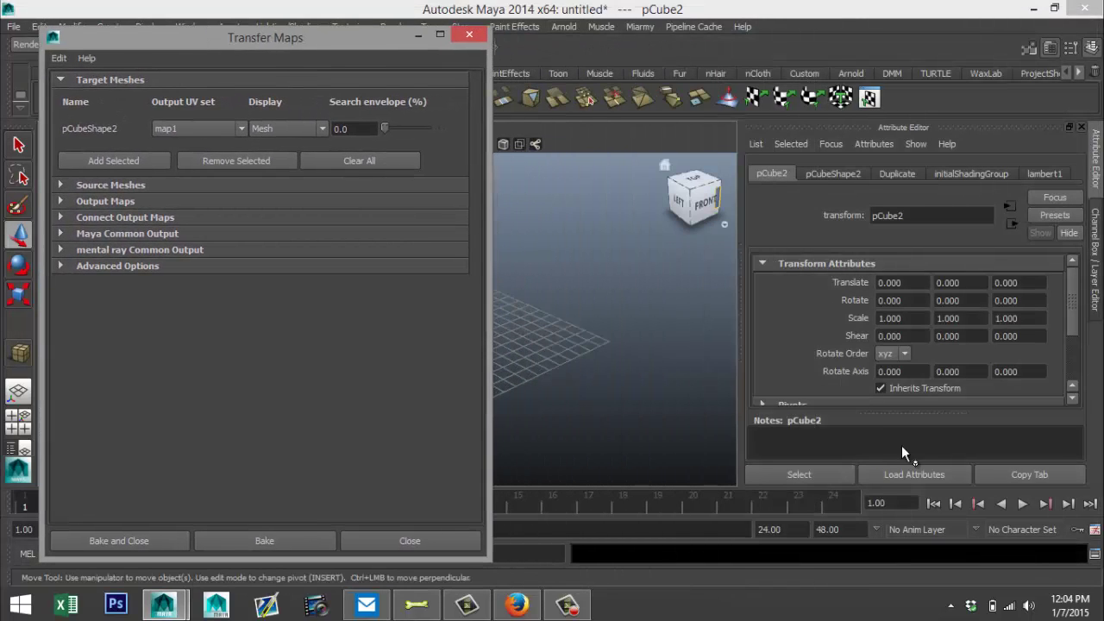
pyautogui.click(1092, 48)
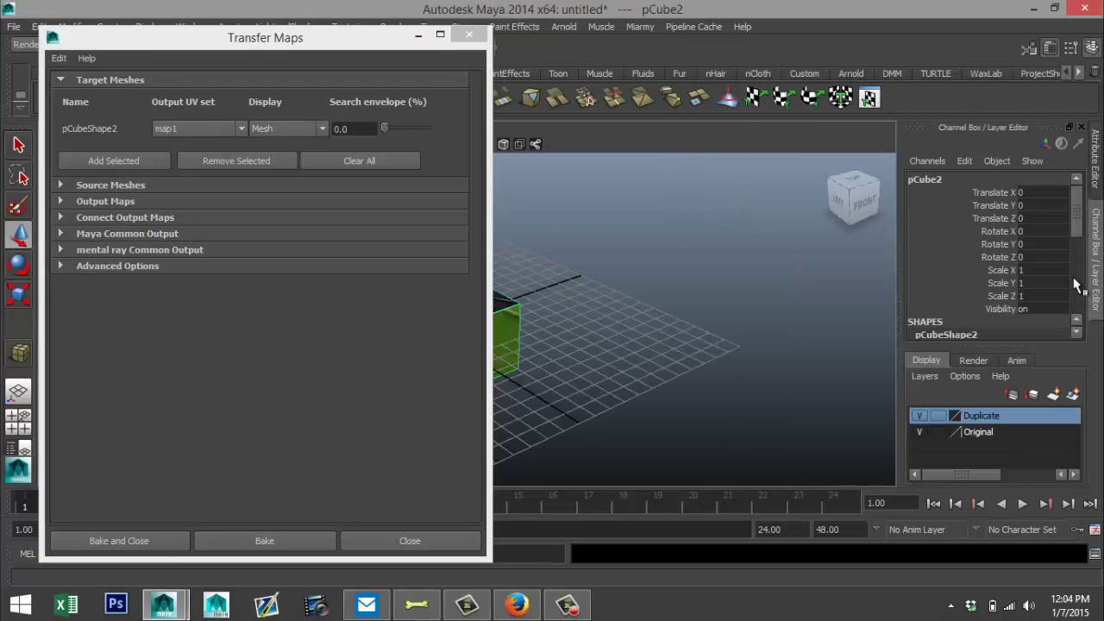
pyautogui.rightClick(999, 417)
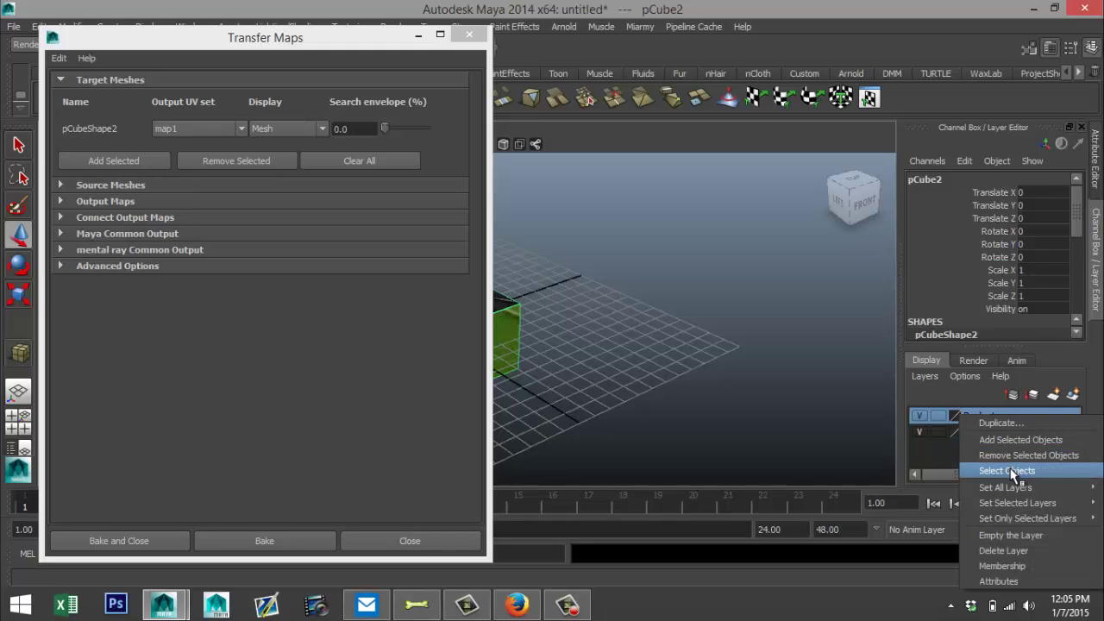
pyautogui.click(1010, 471)
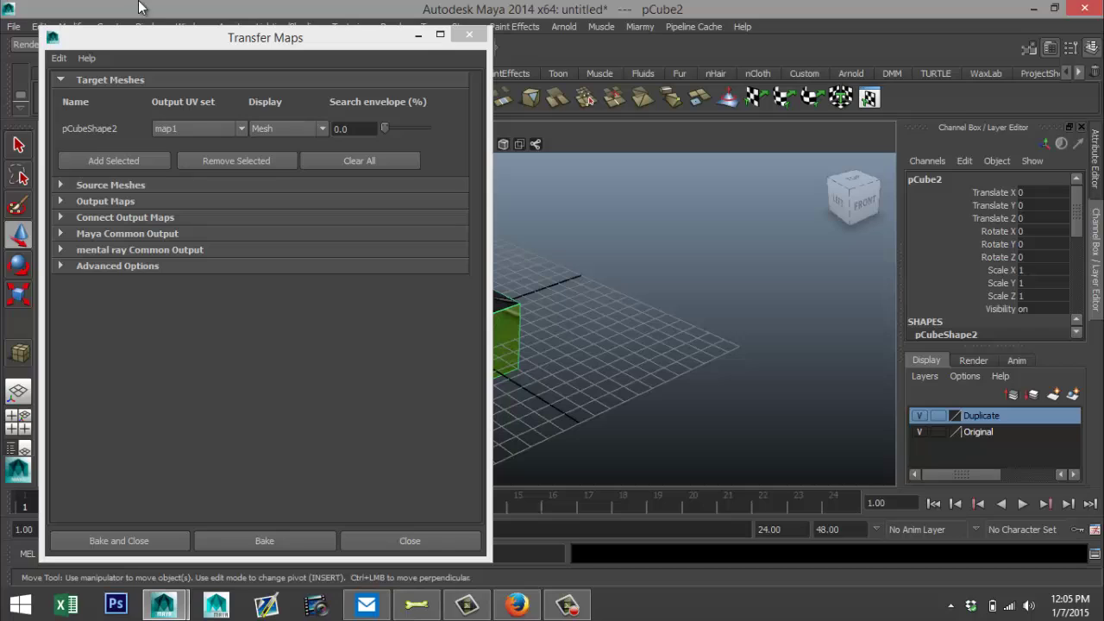
# - Select the objects on the Original layer and add them as the source mesh in Transfer Maps
pyautogui.click(59, 184)
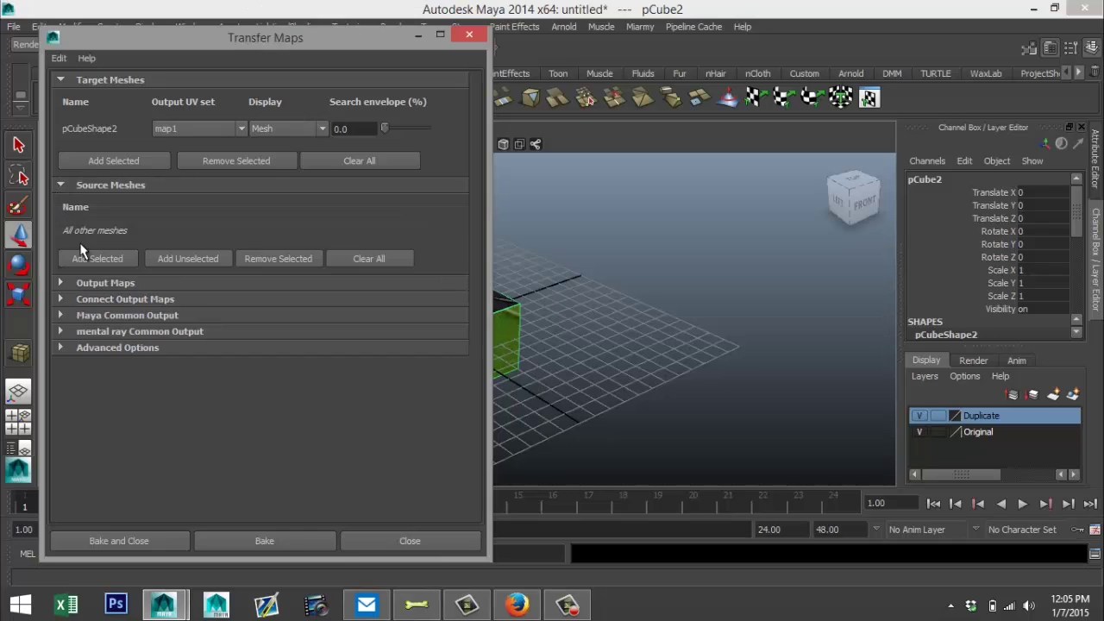
pyautogui.click(988, 437)
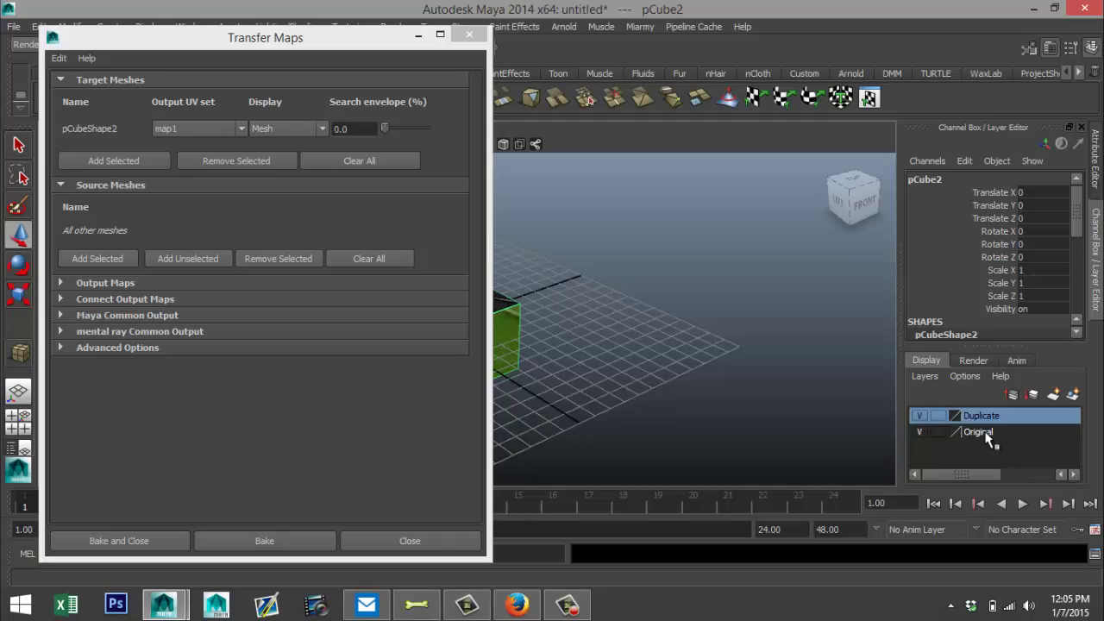
pyautogui.rightClick(988, 437)
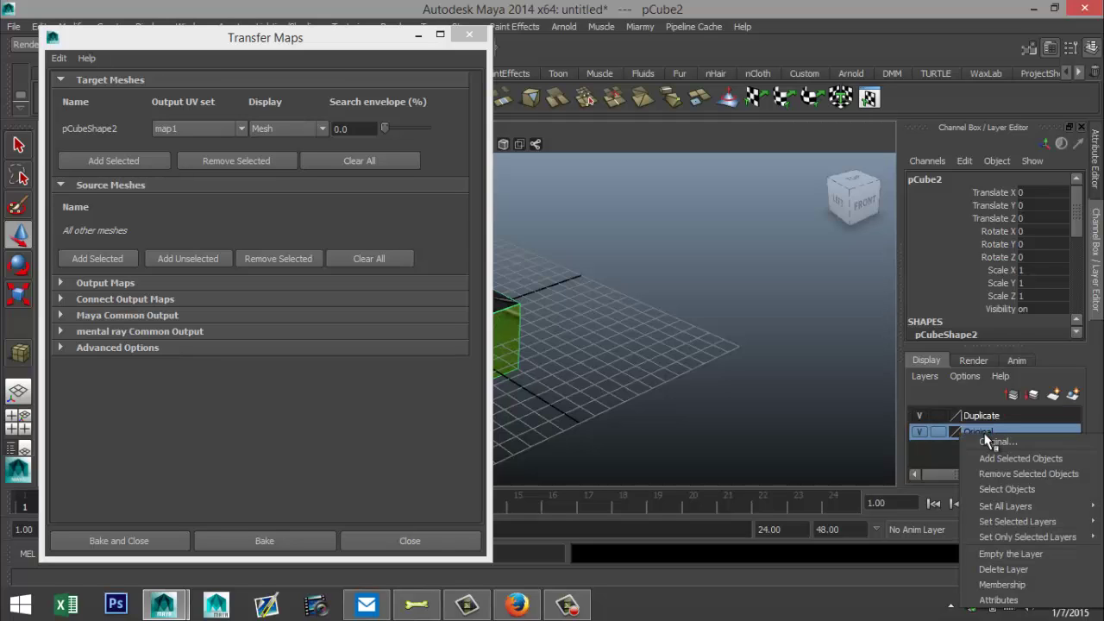
pyautogui.click(1009, 489)
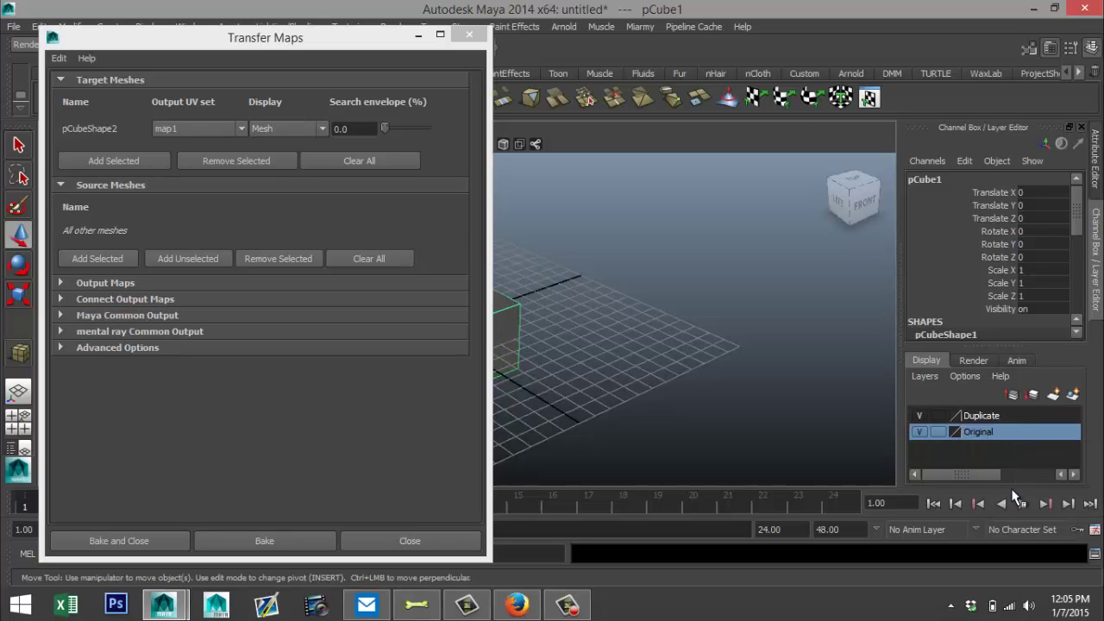
pyautogui.click(100, 260)
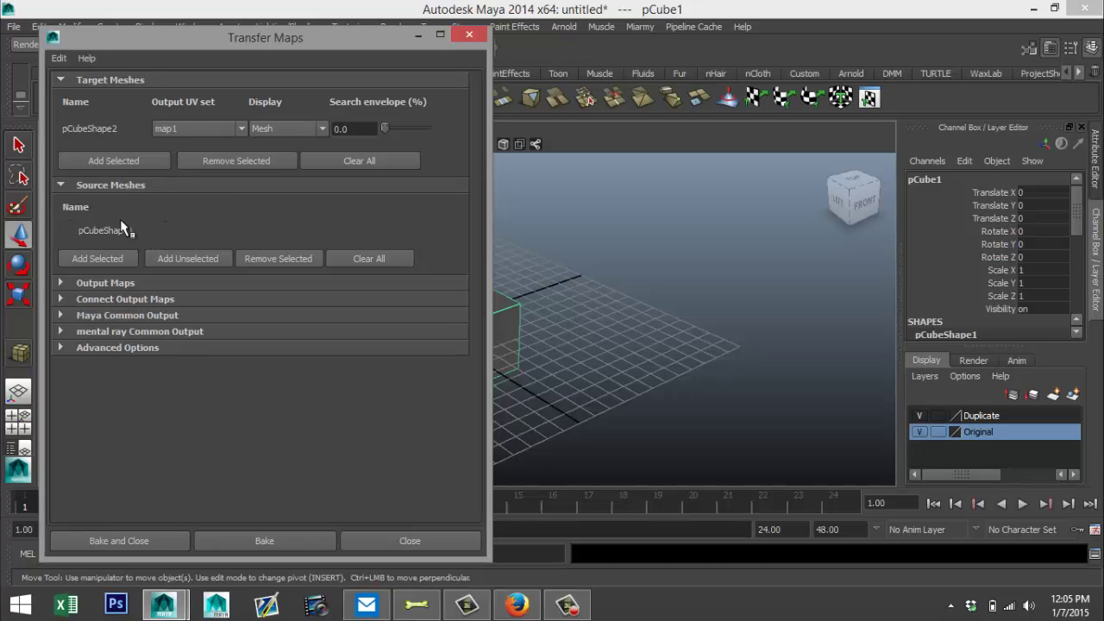
# - Add a diffuse output map that saves to the Desktop as a JPEG named DiffuseDulpicate
pyautogui.click(60, 283)
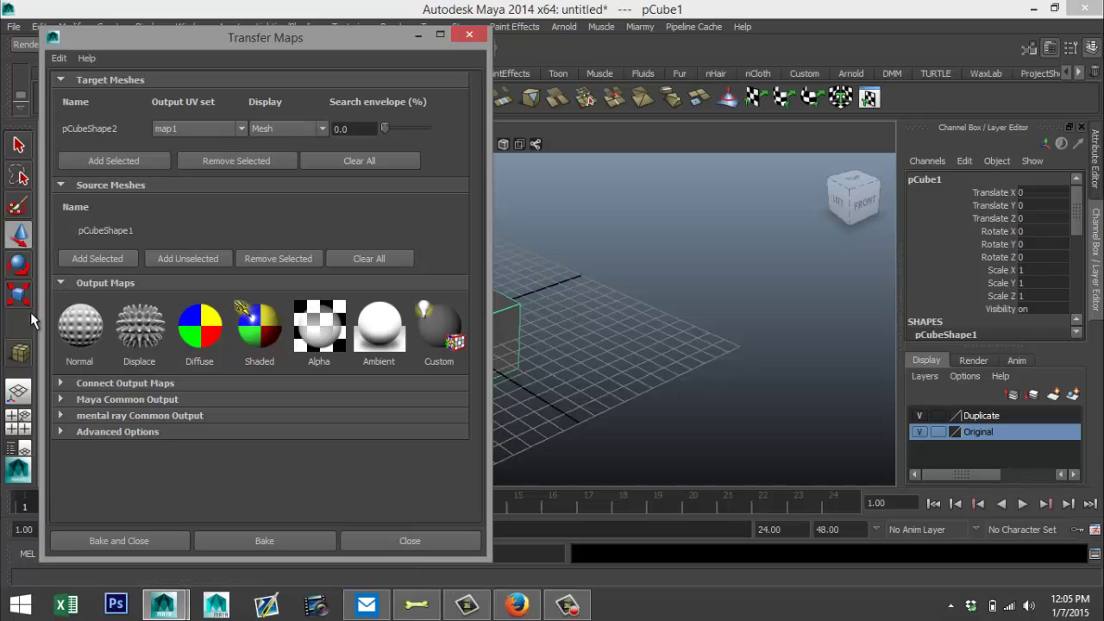
pyautogui.click(207, 333)
pyautogui.scroll(-1, 304, 429)
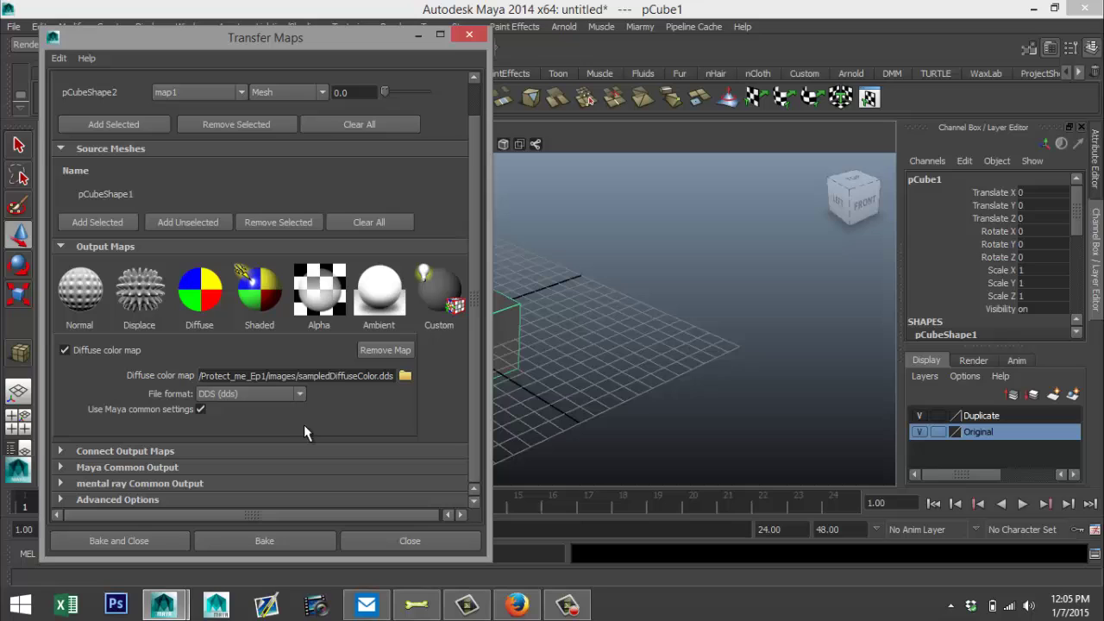
pyautogui.click(405, 377)
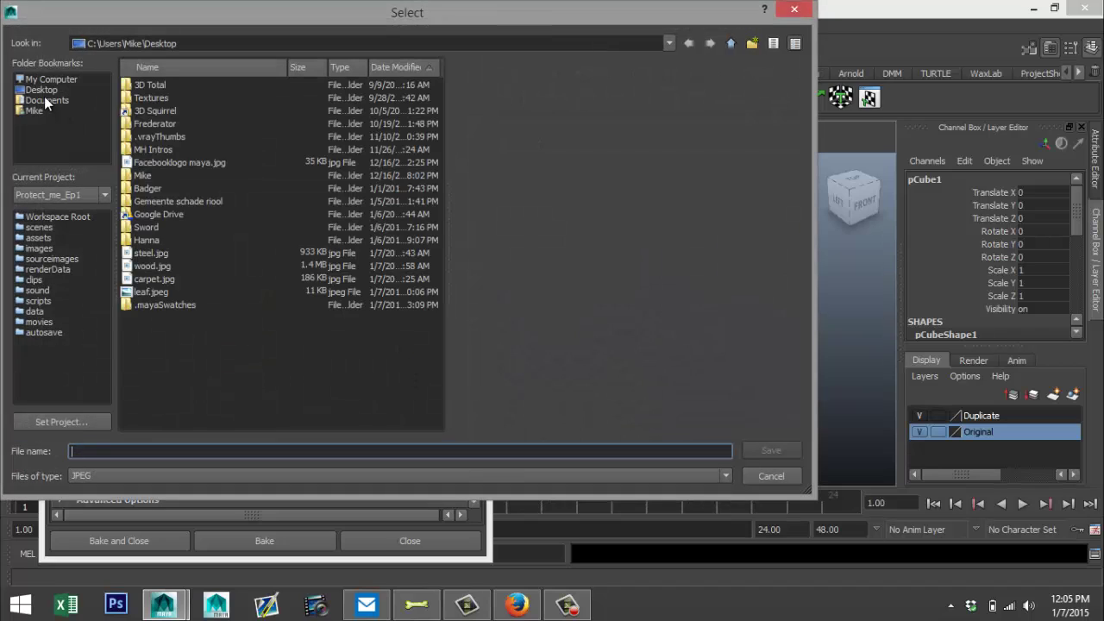
pyautogui.click(42, 93)
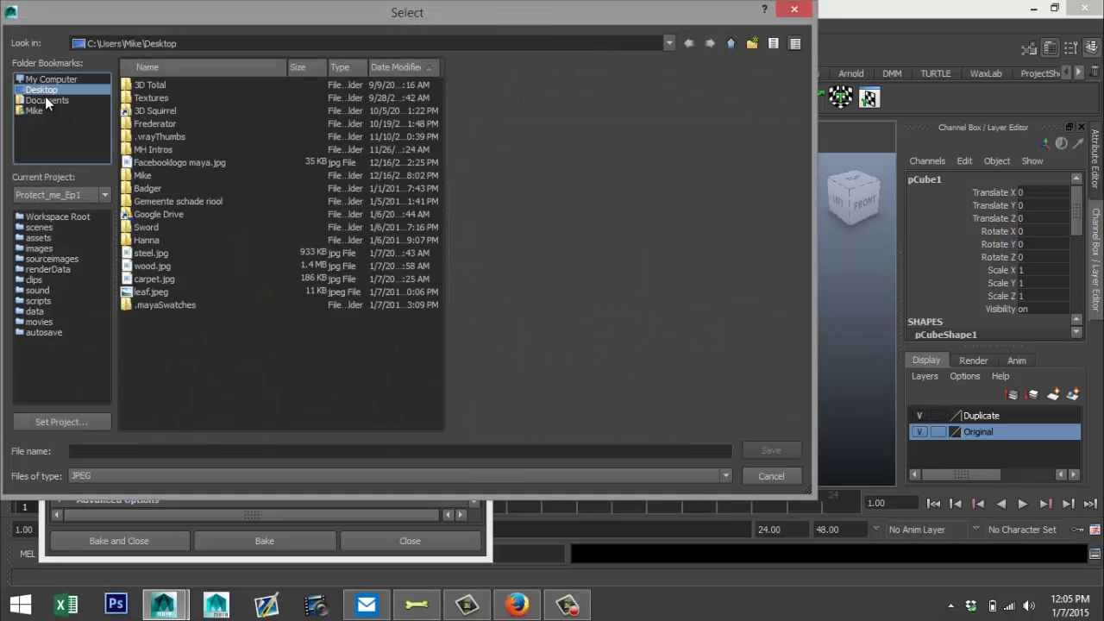
pyautogui.click(165, 450)
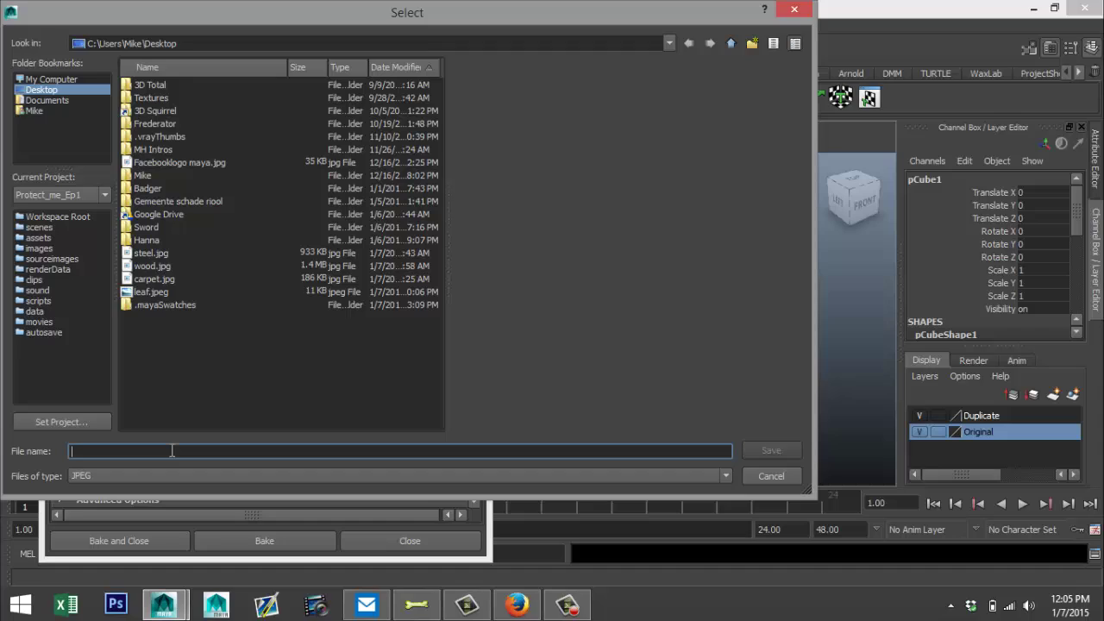
pyautogui.write('DiffuseDulpicate')
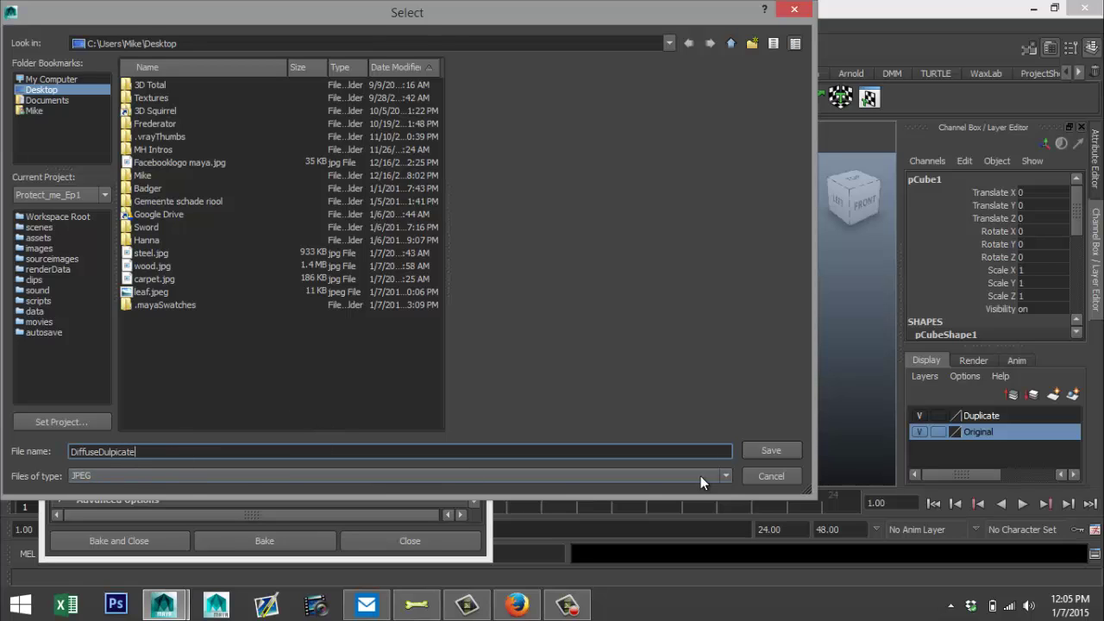
pyautogui.click(776, 451)
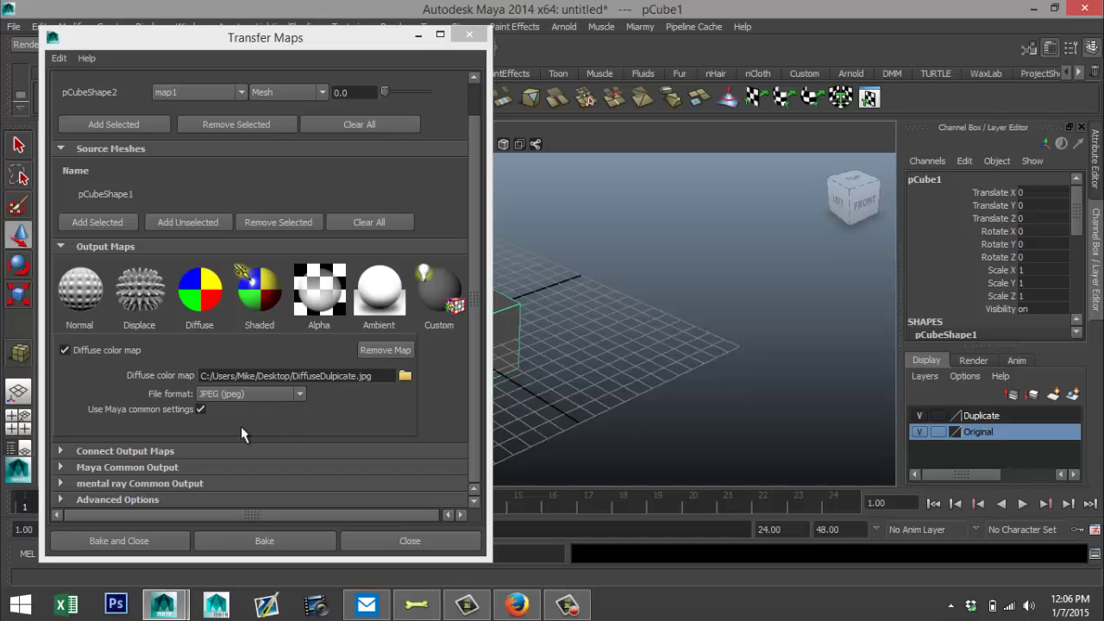
# - Set the output map width and height to 2048, then bake the map and close Transfer Maps
pyautogui.click(60, 456)
pyautogui.scroll(-2, 216, 422)
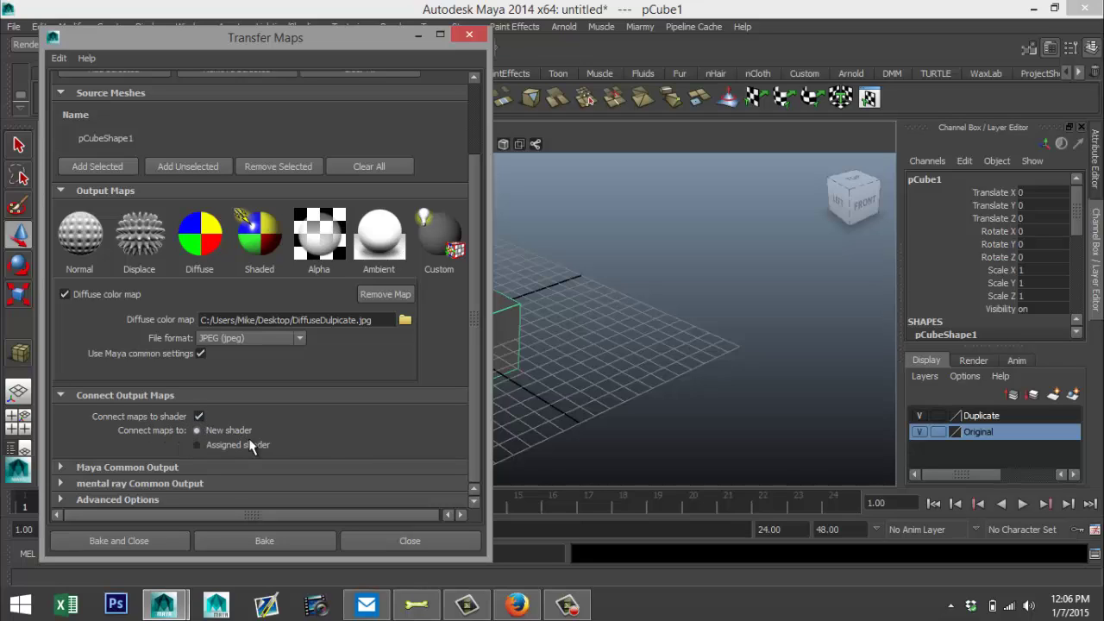
pyautogui.click(59, 467)
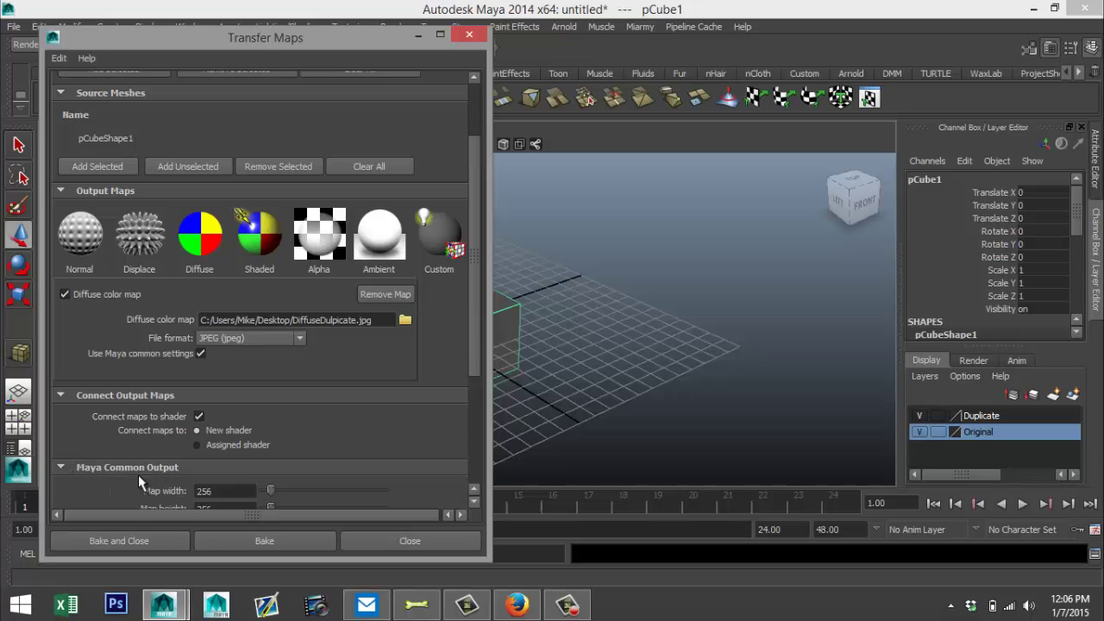
pyautogui.scroll(-5, 259, 414)
pyautogui.moveTo(231, 346); pyautogui.dragTo(184, 345)
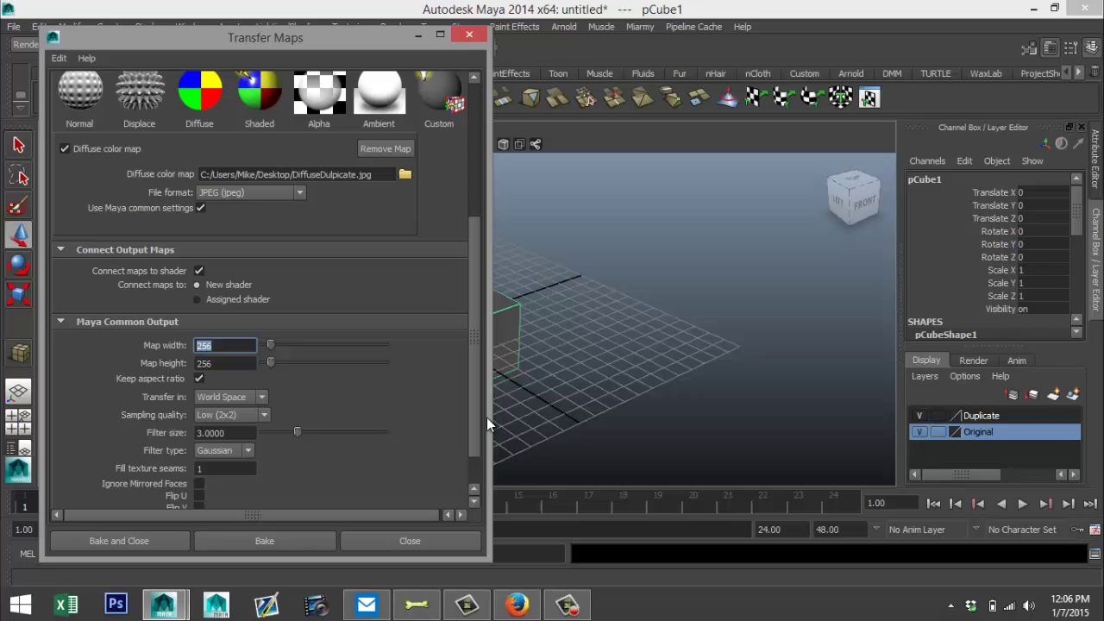
pyautogui.write('2048')
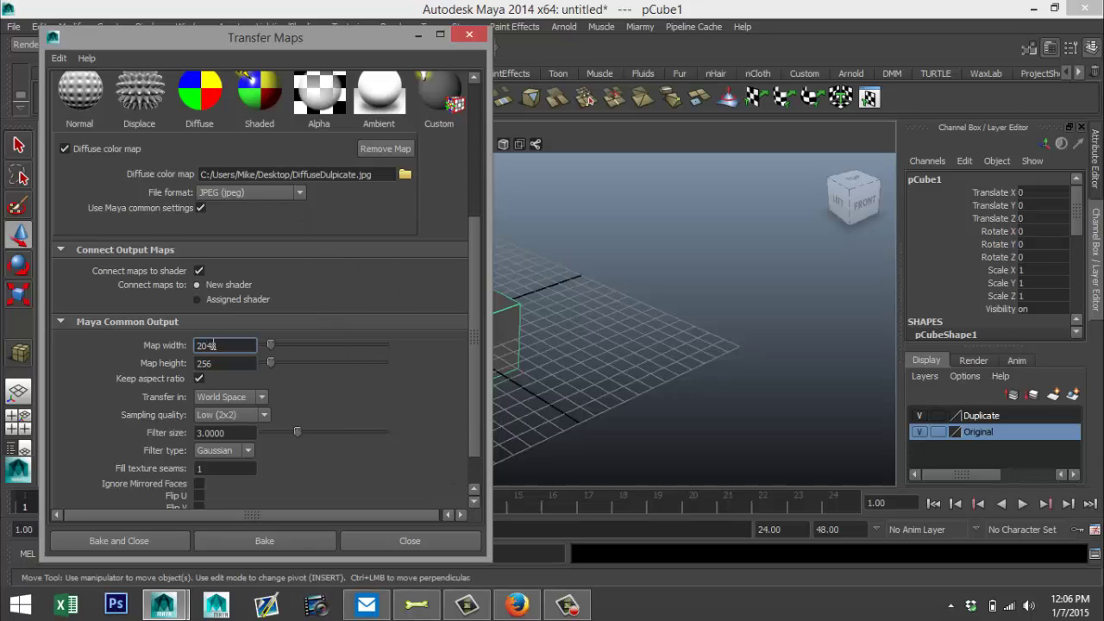
pyautogui.click(242, 364)
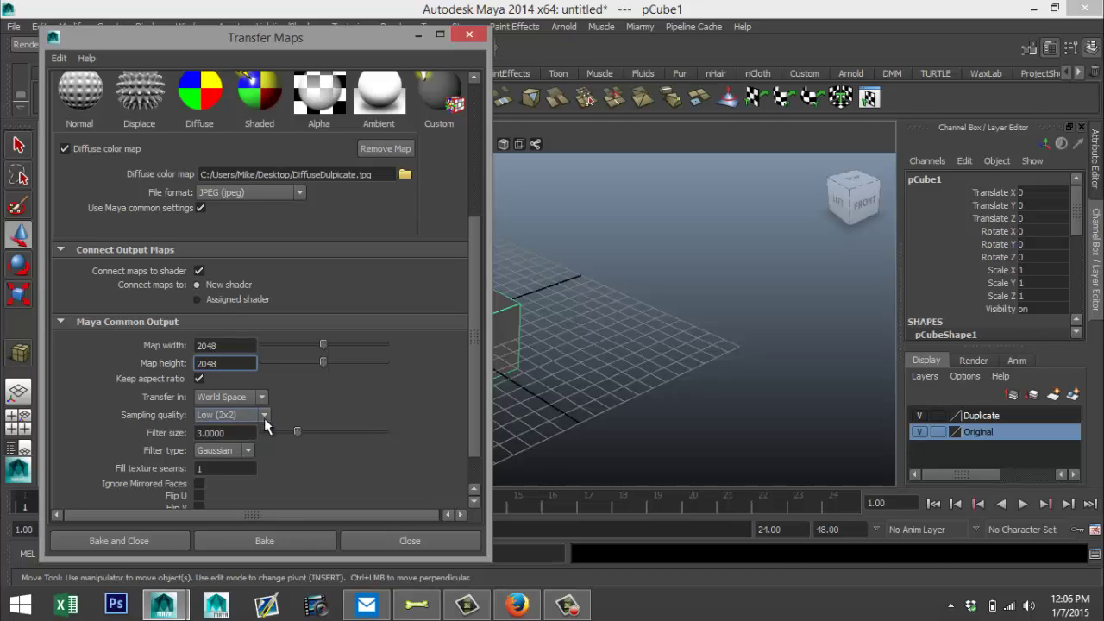
pyautogui.scroll(-2, 267, 448)
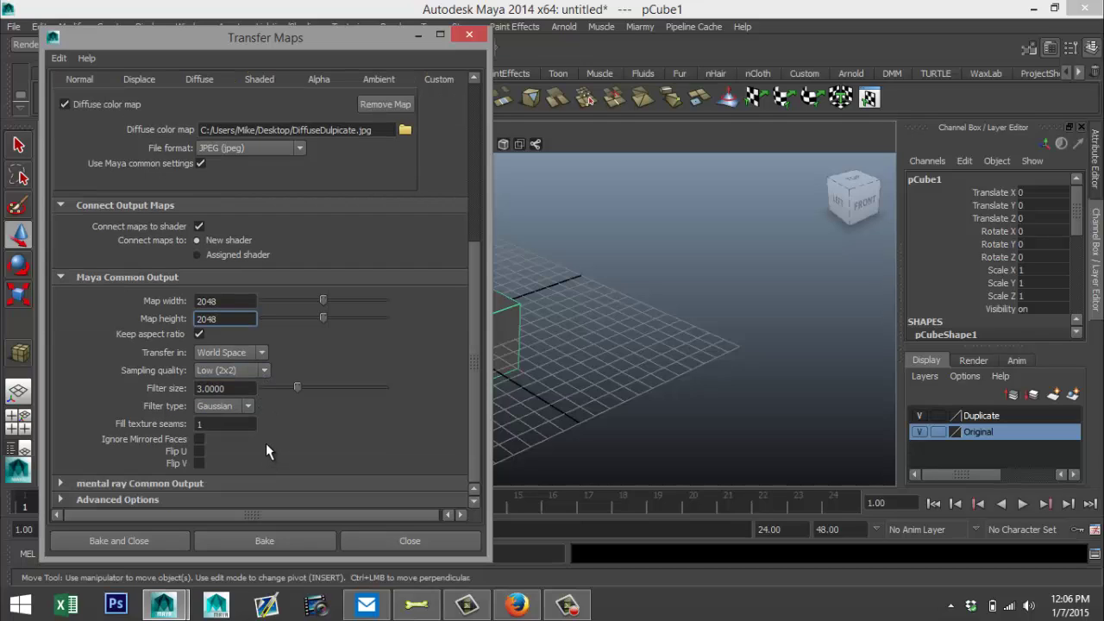
pyautogui.click(153, 538)
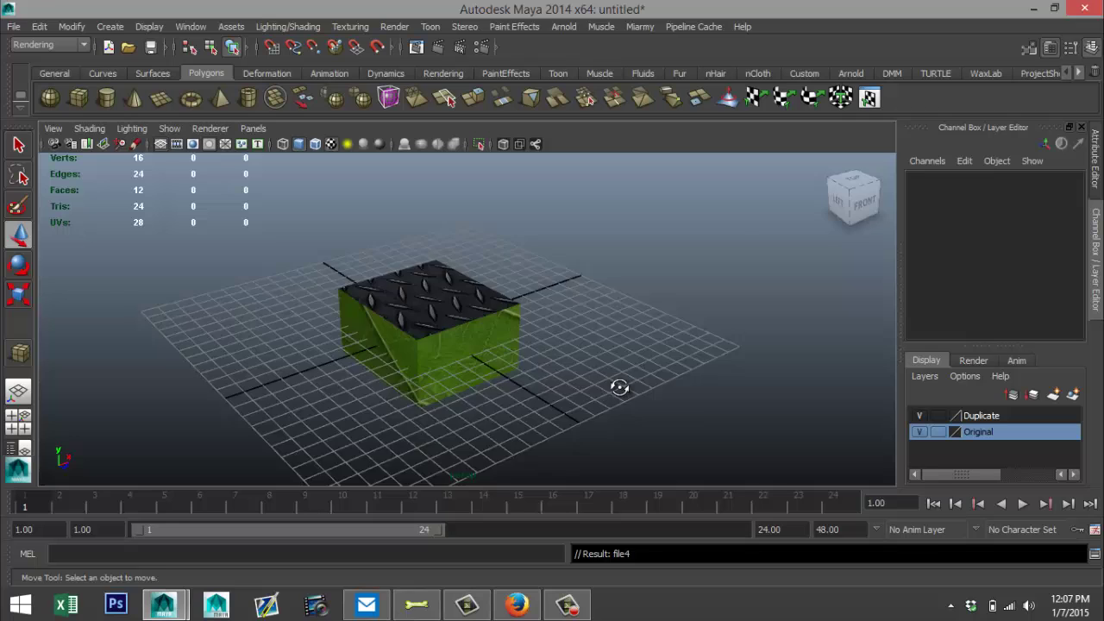
# - Move the original box about 9.9 units along X, away from the duplicate, and compare the textures on both boxes
pyautogui.keyDown('alt'); pyautogui.moveTo(616, 388); pyautogui.dragTo(533, 367); pyautogui.keyUp('alt')
pyautogui.click(485, 321)
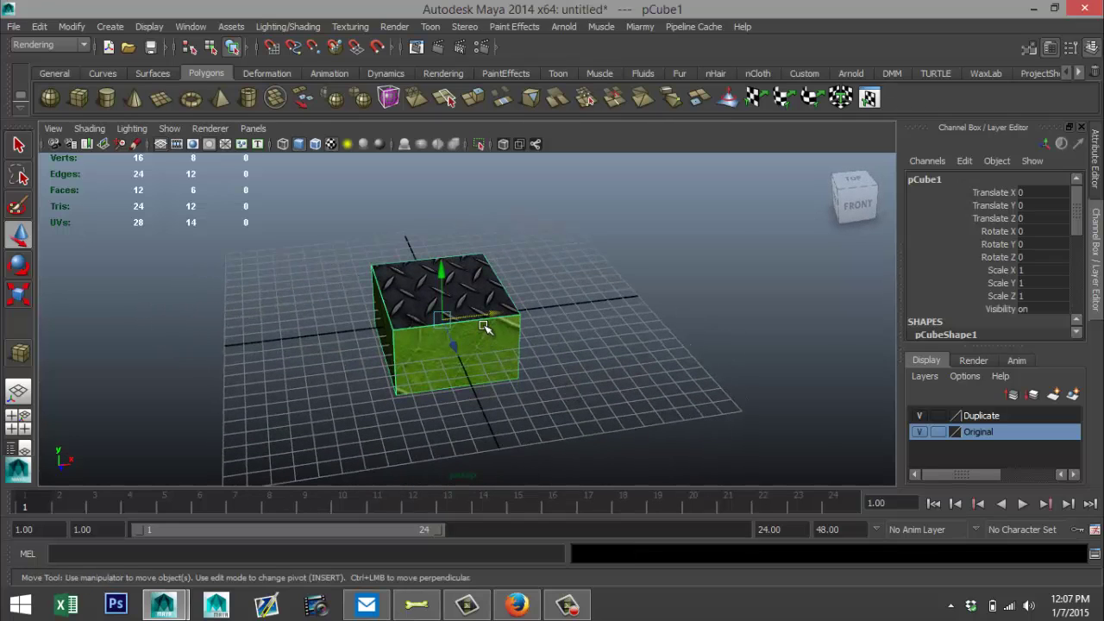
pyautogui.moveTo(488, 312); pyautogui.dragTo(656, 312)
pyautogui.keyDown('alt'); pyautogui.moveTo(635, 401); pyautogui.dragTo(582, 273); pyautogui.keyUp('alt')
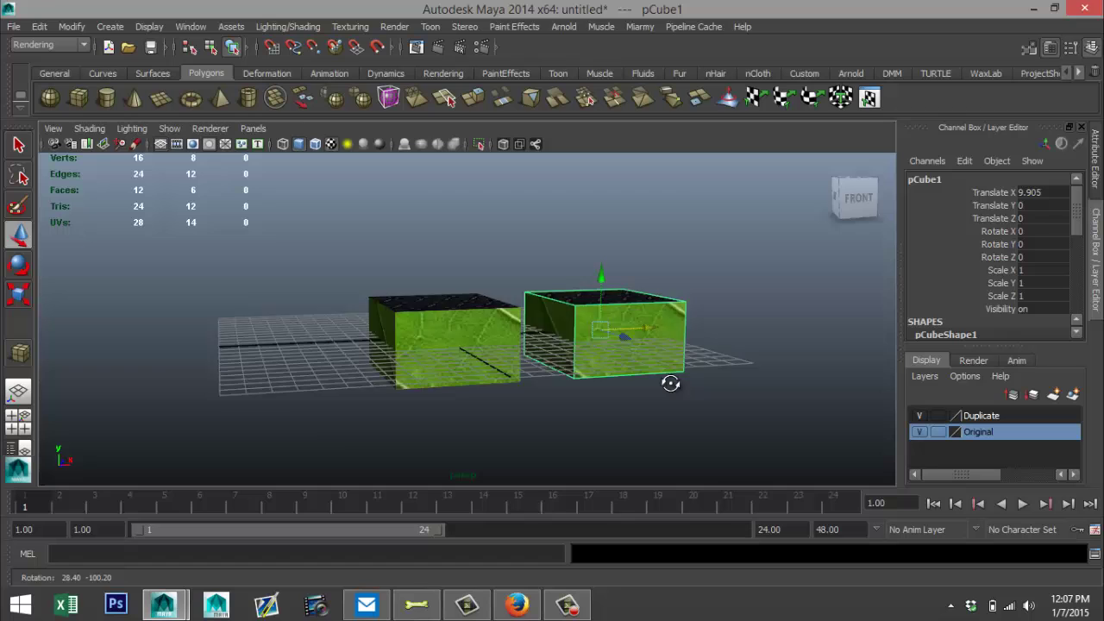
pyautogui.keyDown('alt'); pyautogui.moveTo(672, 383); pyautogui.dragTo(637, 359); pyautogui.keyUp('alt')
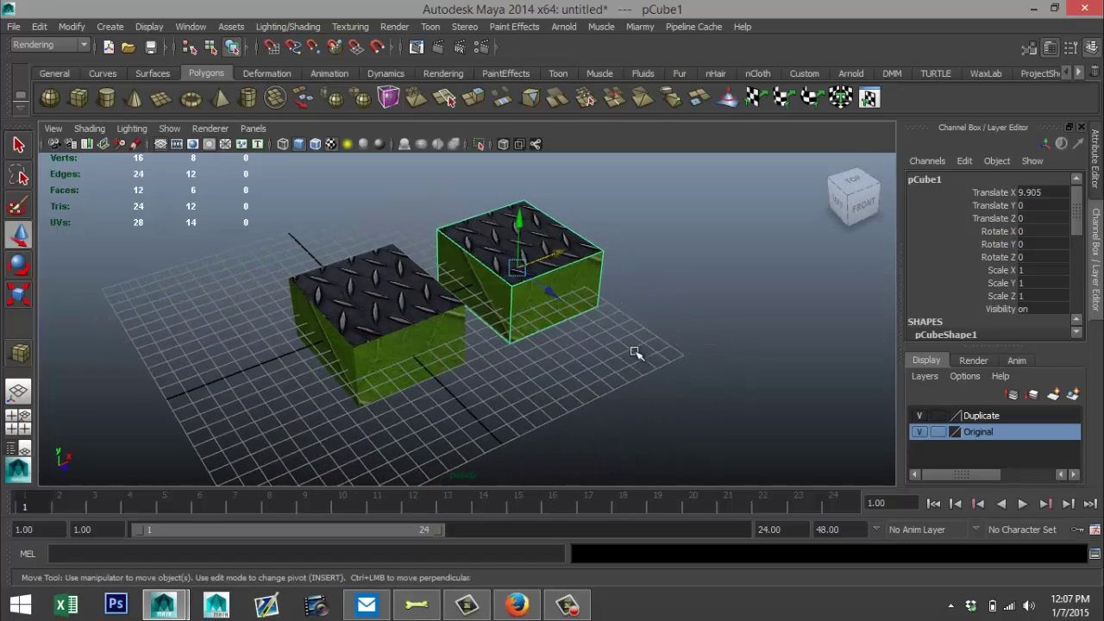
# - Save the scene to the Desktop as a Maya Binary file named TwoCubes
pyautogui.click(11, 28)
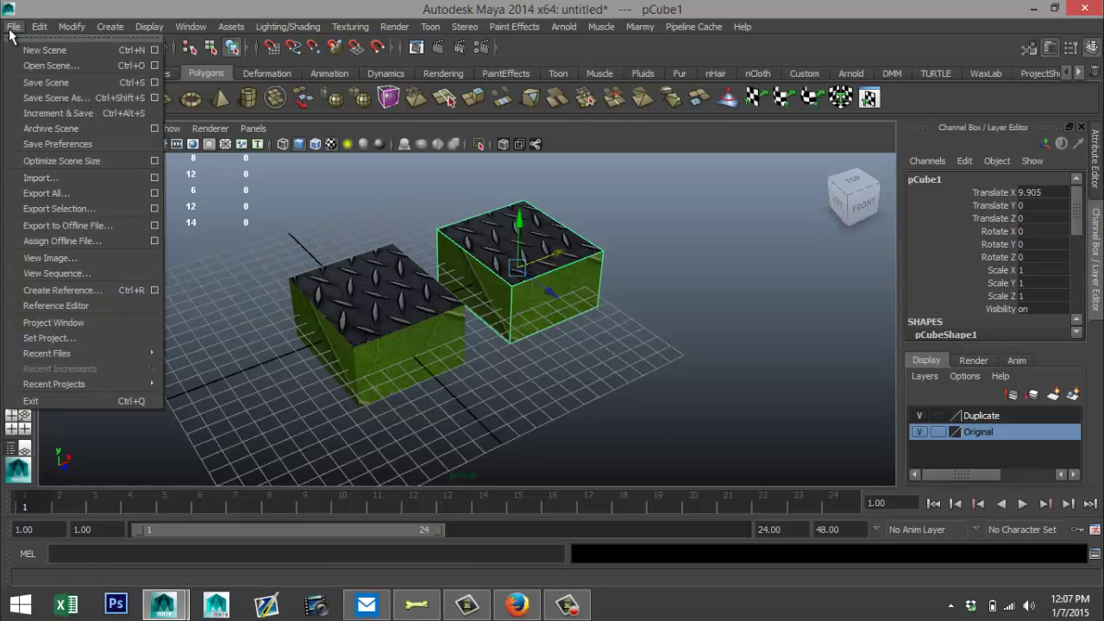
pyautogui.click(97, 97)
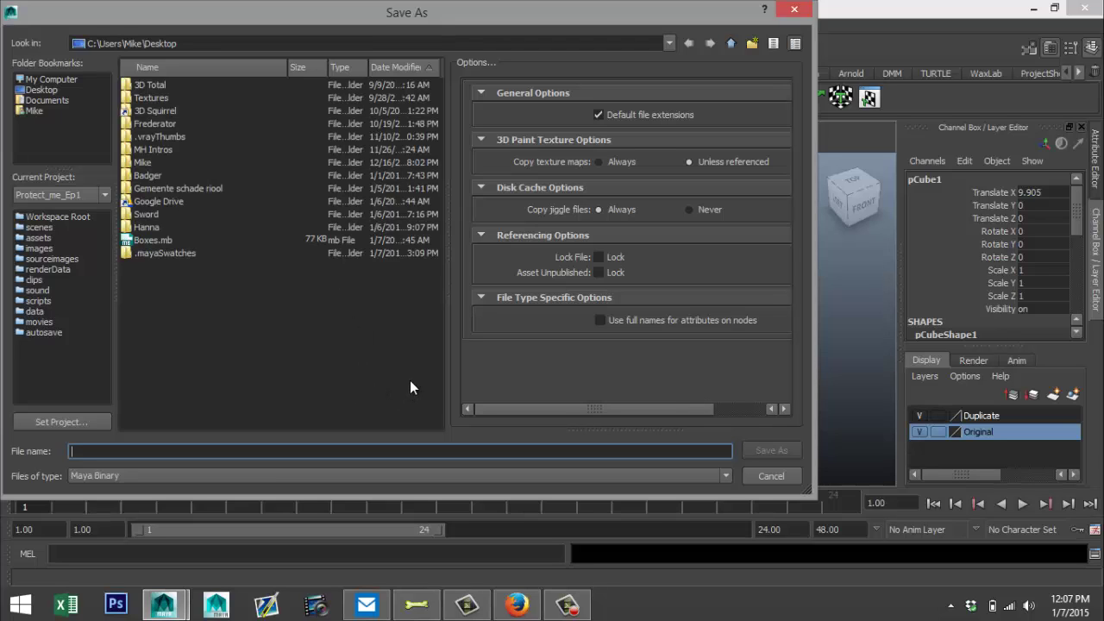
pyautogui.write('TwoC')
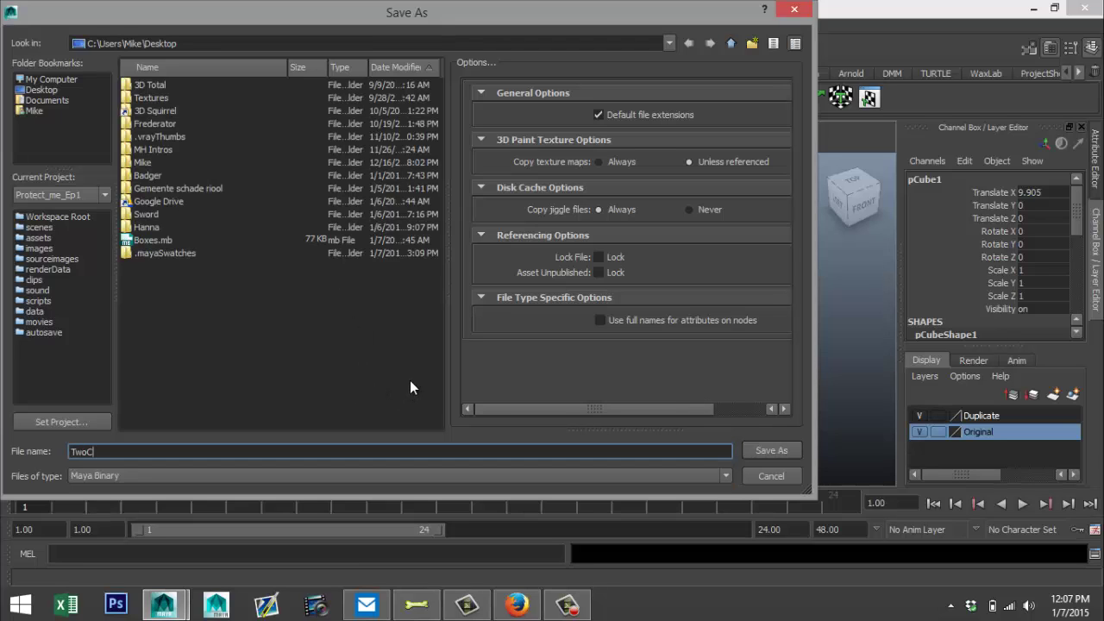
pyautogui.write('ubes')
pyautogui.click(43, 90)
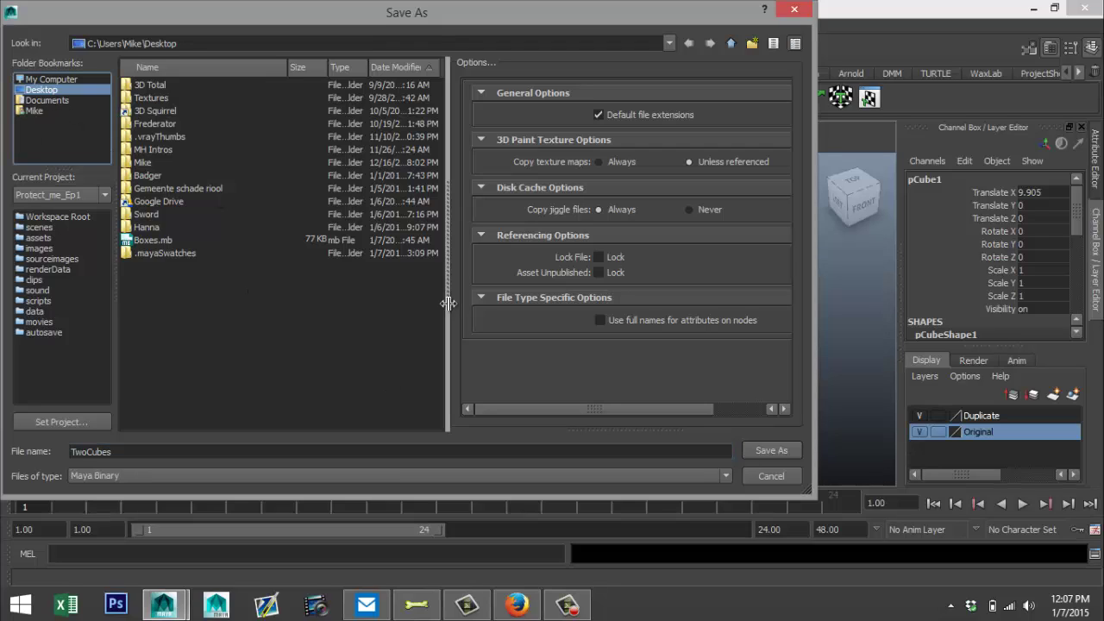
pyautogui.click(771, 448)
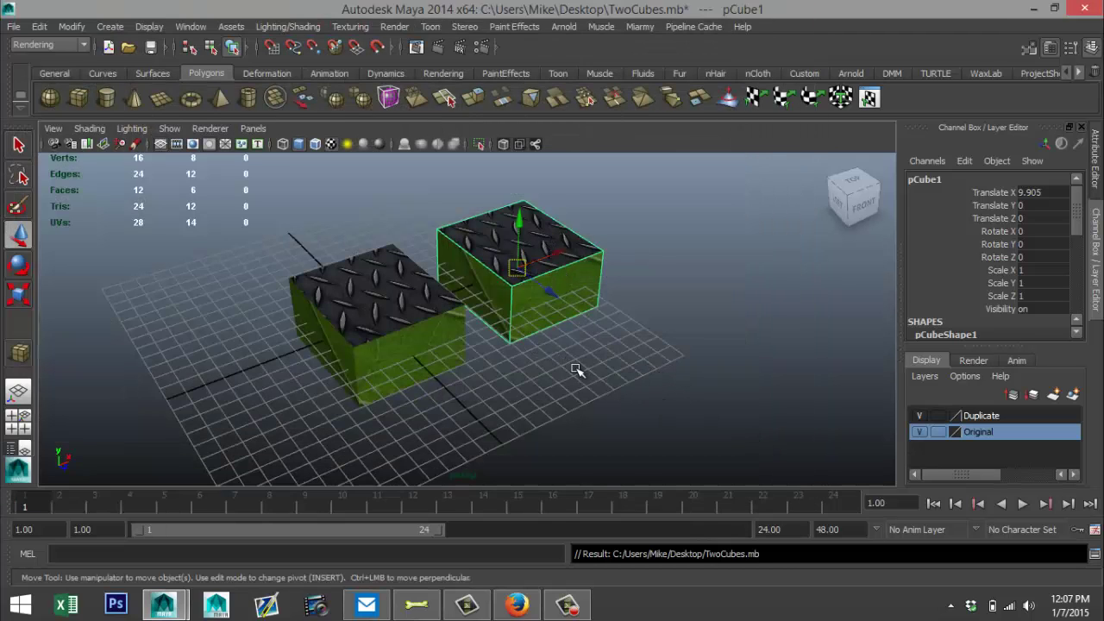
# - Switch to the Windows desktop and delete the leaf.jpeg, steel.jpg and carpet.jpg source images
pyautogui.keyDown('alt'); pyautogui.moveTo(577, 371); pyautogui.dragTo(706, 330); pyautogui.keyUp('alt')
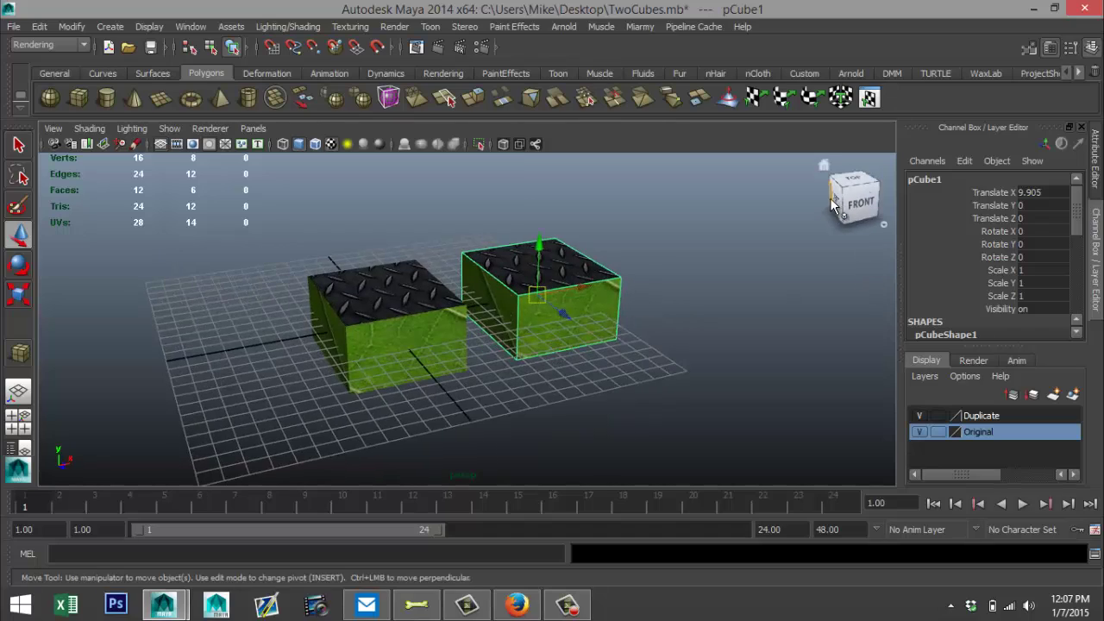
pyautogui.click(1033, 11)
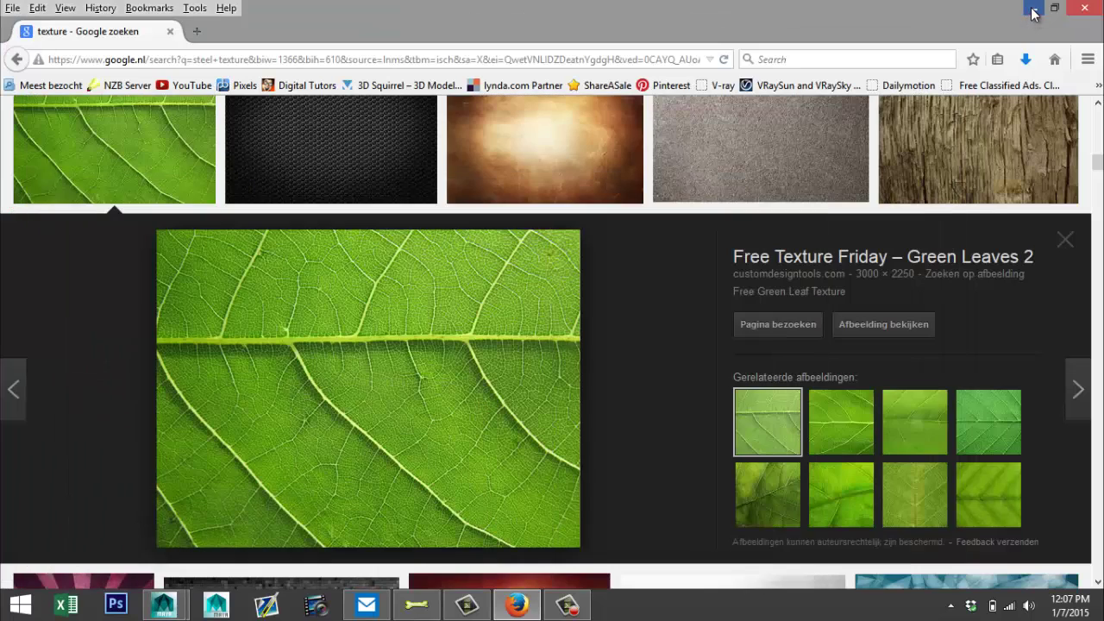
pyautogui.click(1034, 9)
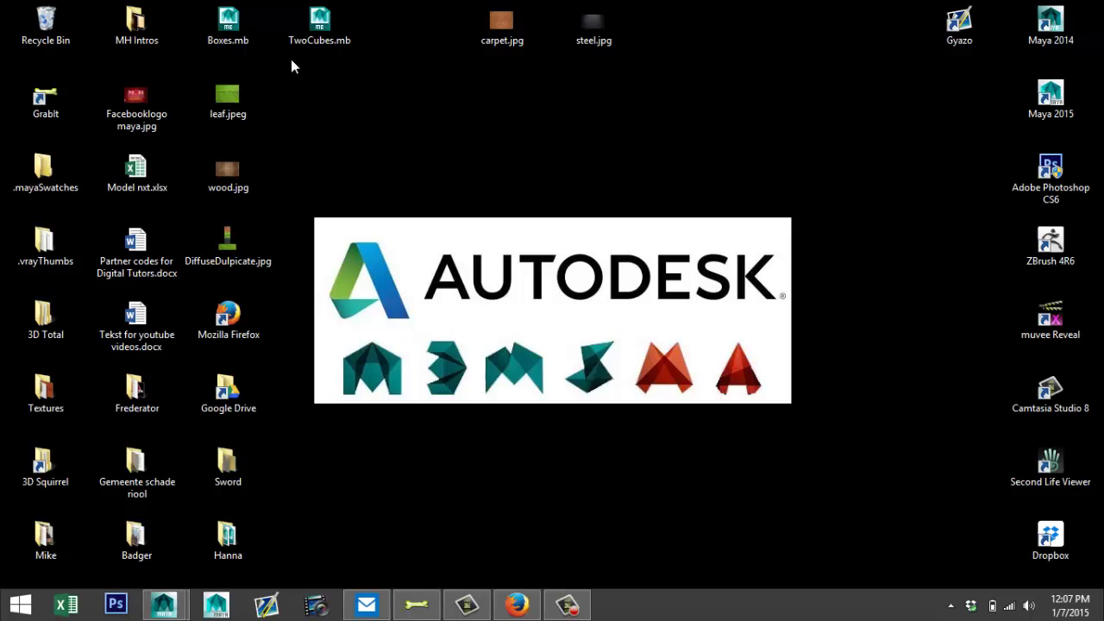
pyautogui.click(244, 112)
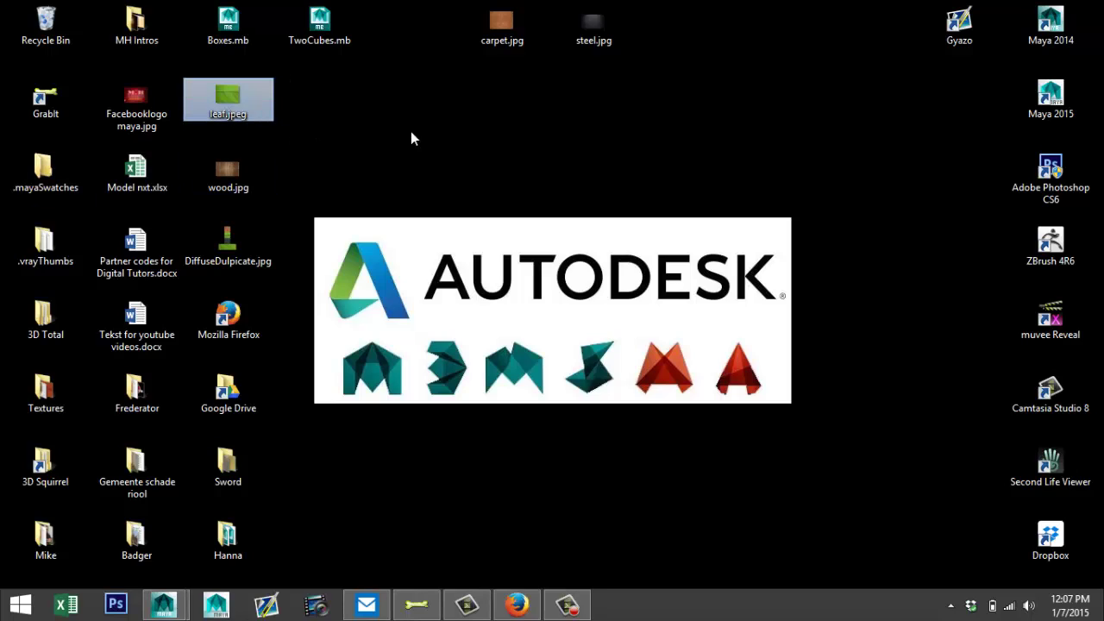
pyautogui.keyDown('ctrl'); pyautogui.click(608, 29); pyautogui.keyUp('ctrl')
pyautogui.keyDown('ctrl'); pyautogui.click(518, 33); pyautogui.keyUp('ctrl')
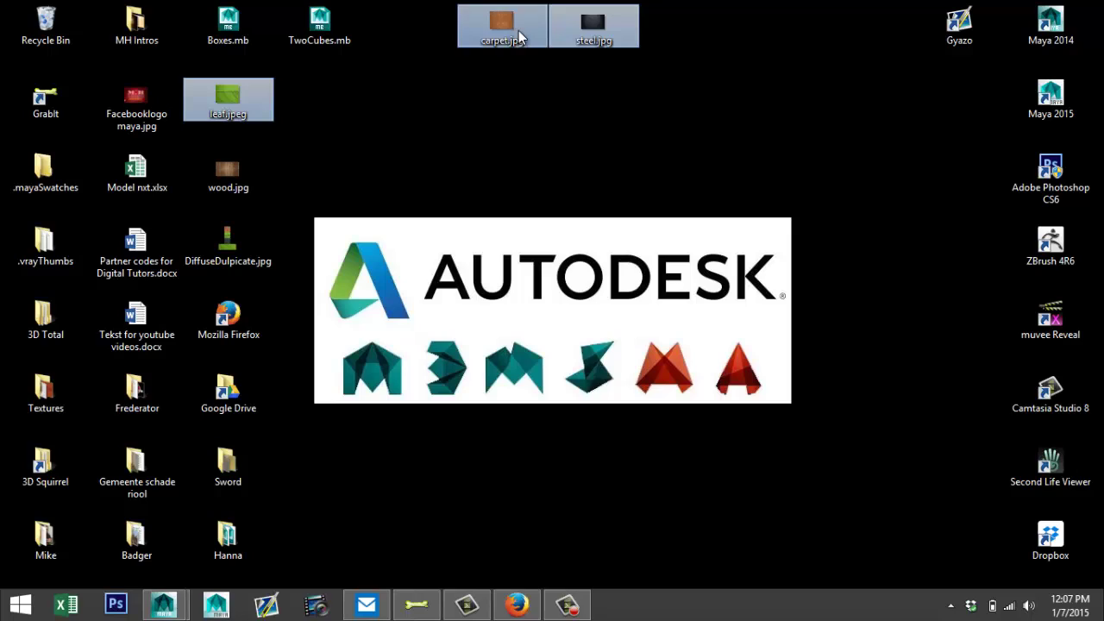
pyautogui.press('Delete')
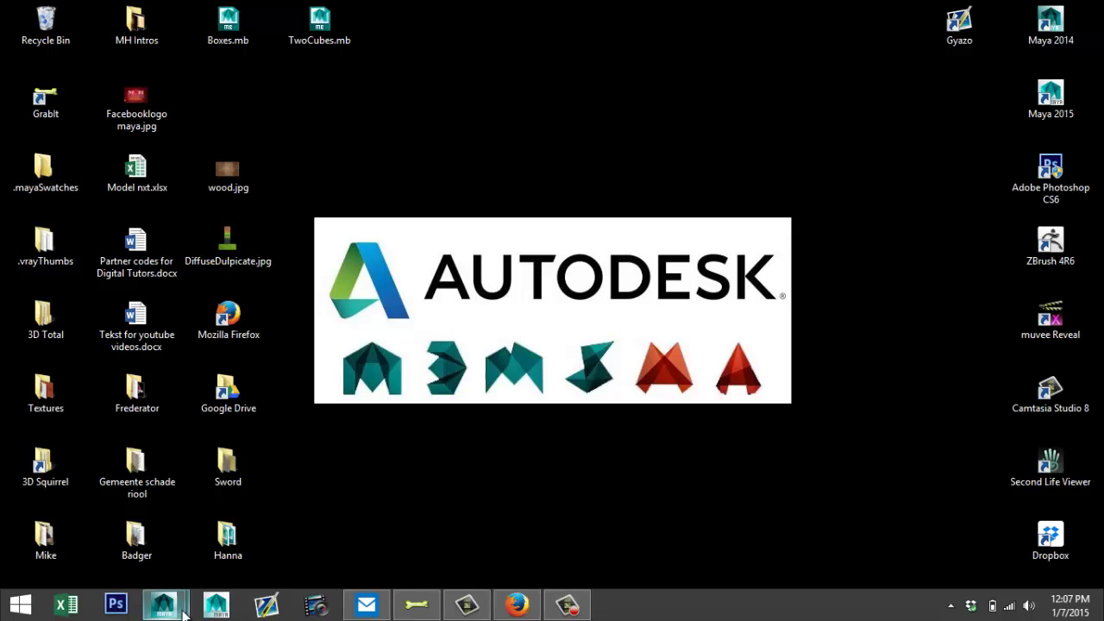
# - Switch back to Maya and save the current scene again
pyautogui.moveTo(175, 611)
pyautogui.click(244, 488)
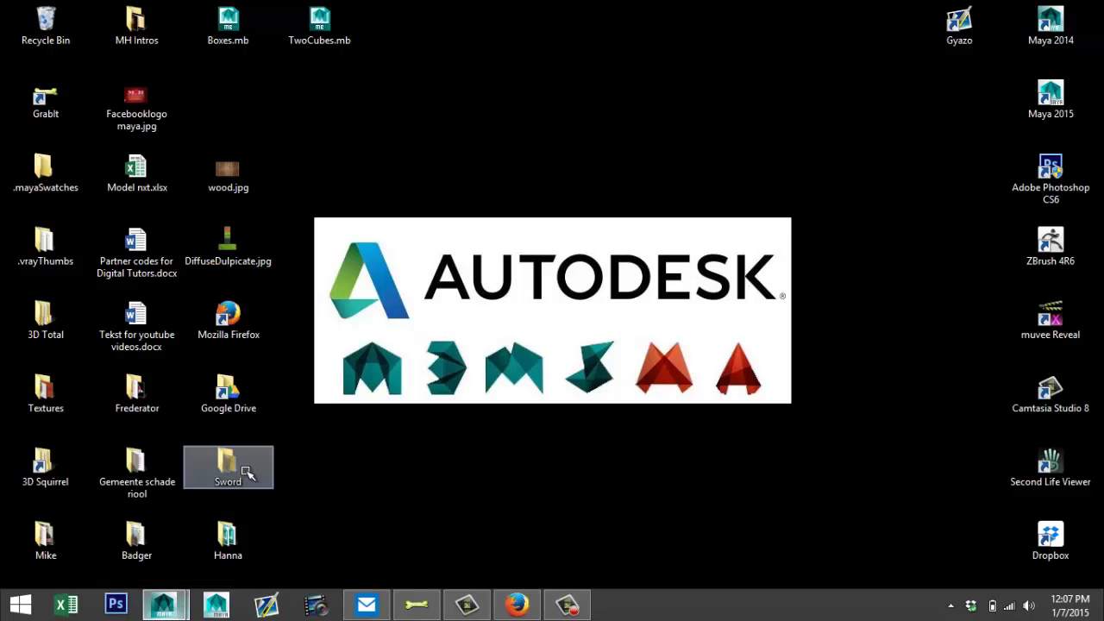
pyautogui.click(15, 26)
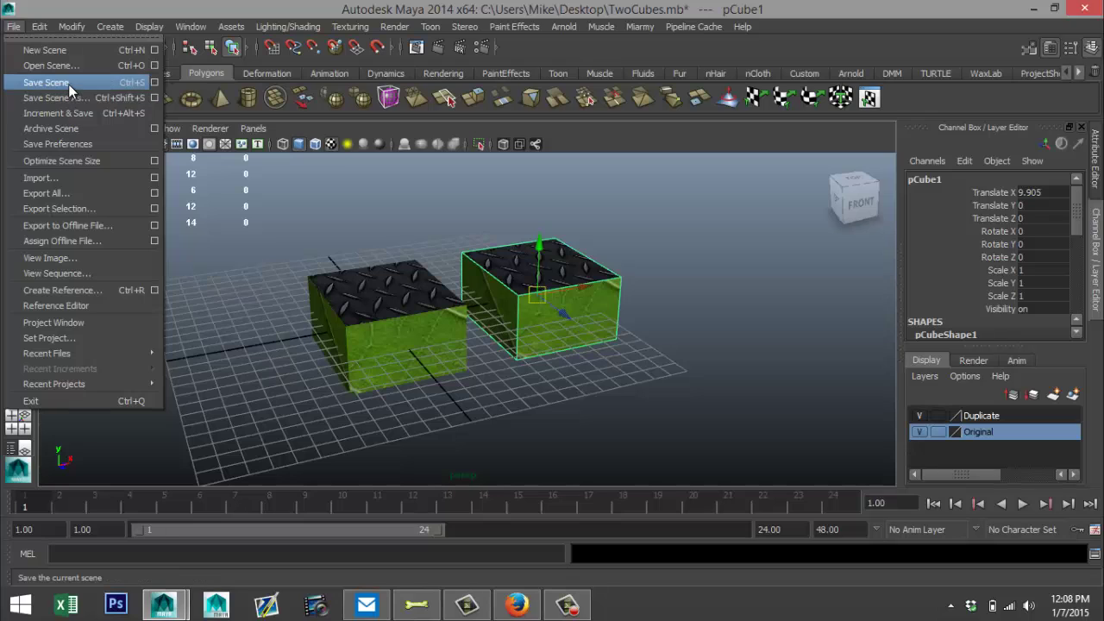
pyautogui.click(68, 84)
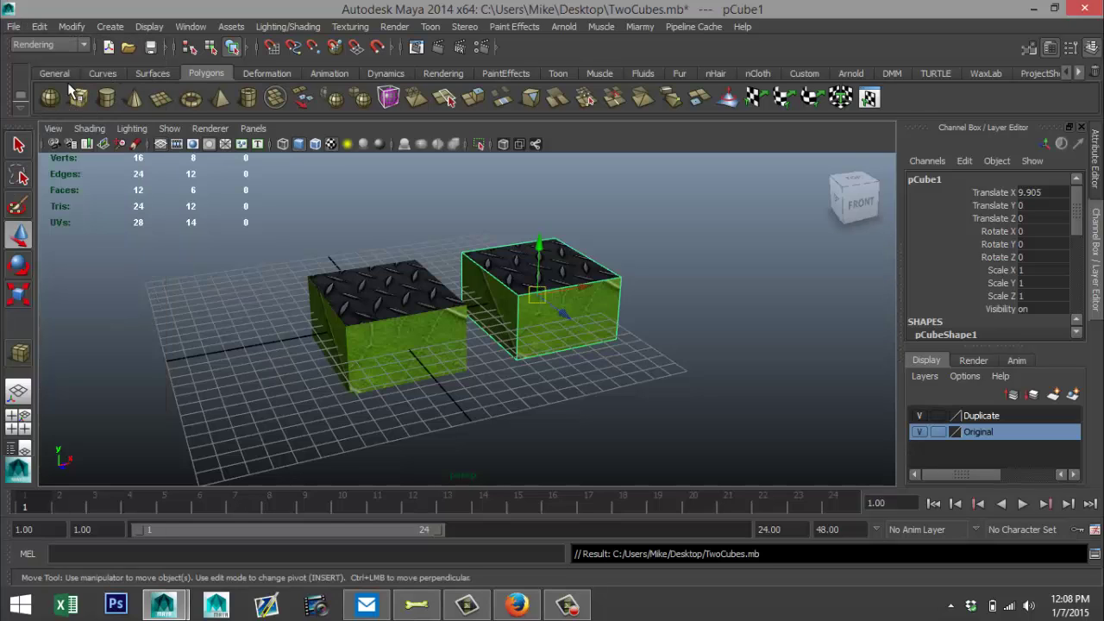
# - Reopen the TwoCubes.mb scene from the Desktop
pyautogui.click(14, 27)
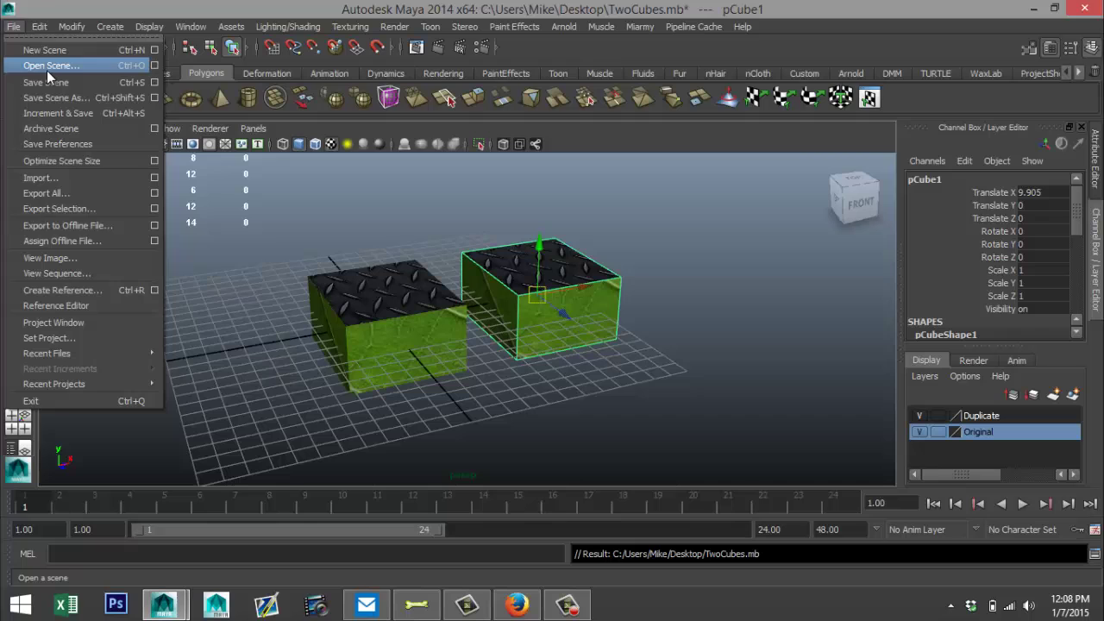
pyautogui.click(48, 65)
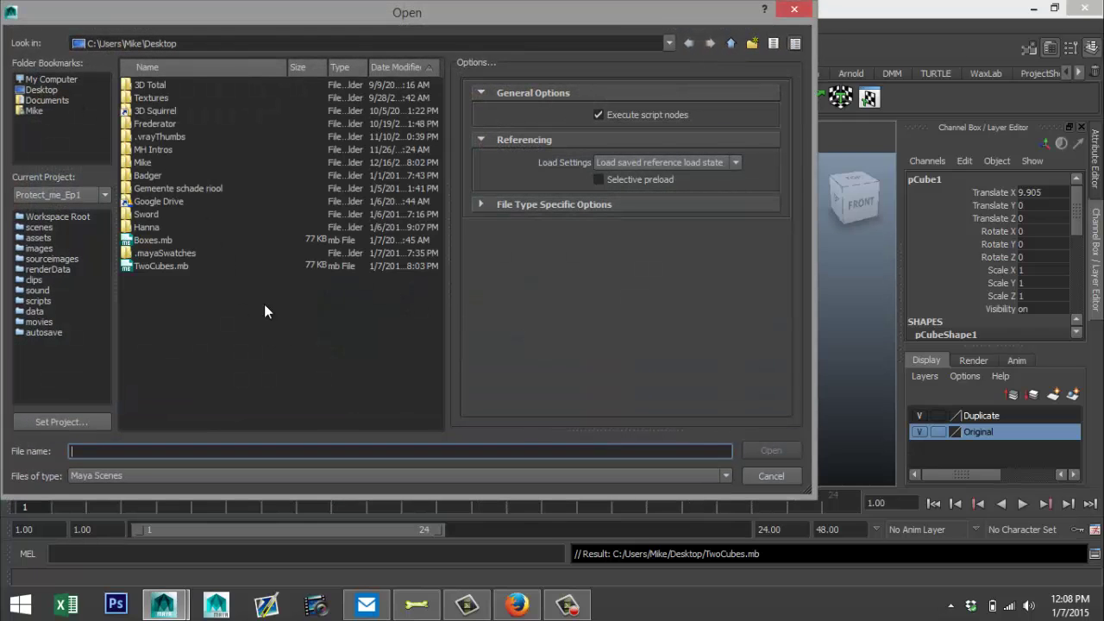
pyautogui.click(166, 266)
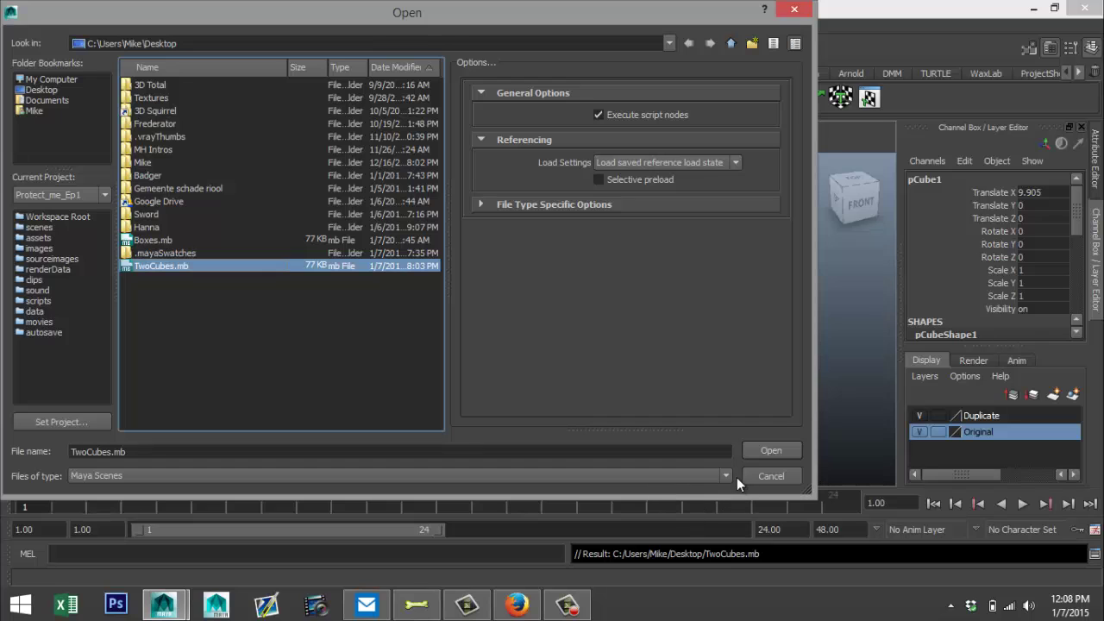
pyautogui.click(761, 448)
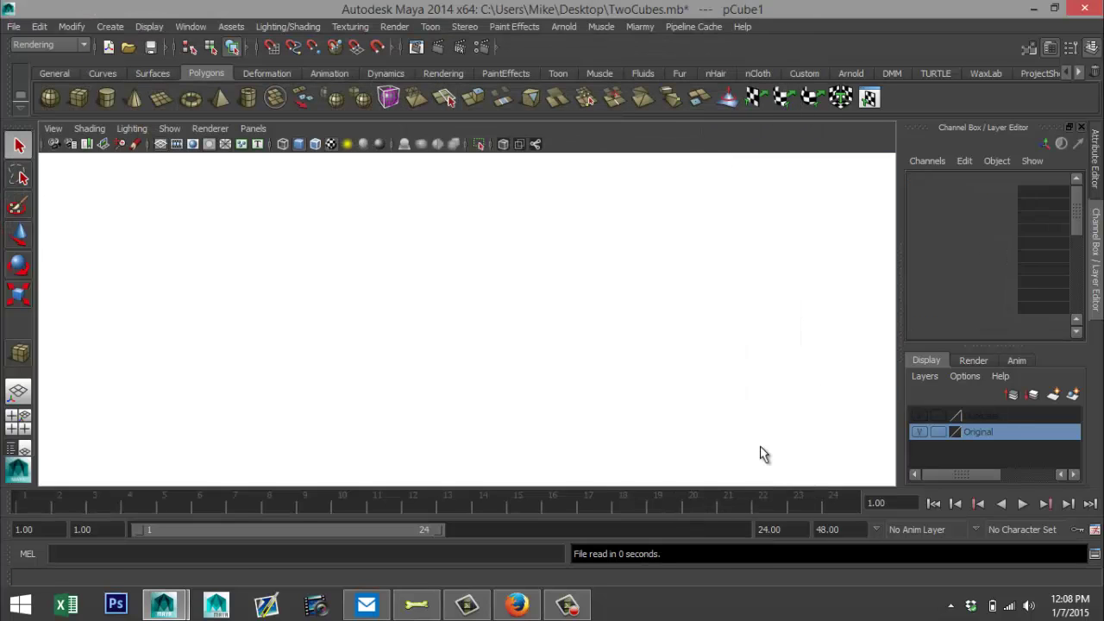
# - Select the original box and examine its faces beside the duplicate box from several angles
pyautogui.scroll(2, 696, 416)
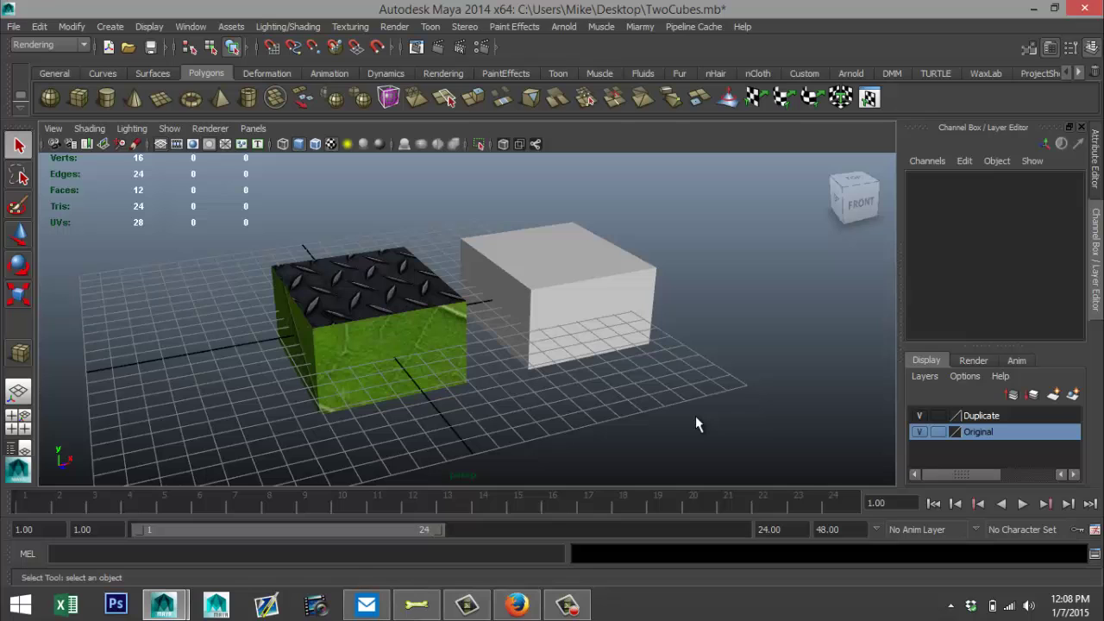
pyautogui.keyDown('alt'); pyautogui.moveTo(695, 416); pyautogui.dragTo(620, 250); pyautogui.keyUp('alt')
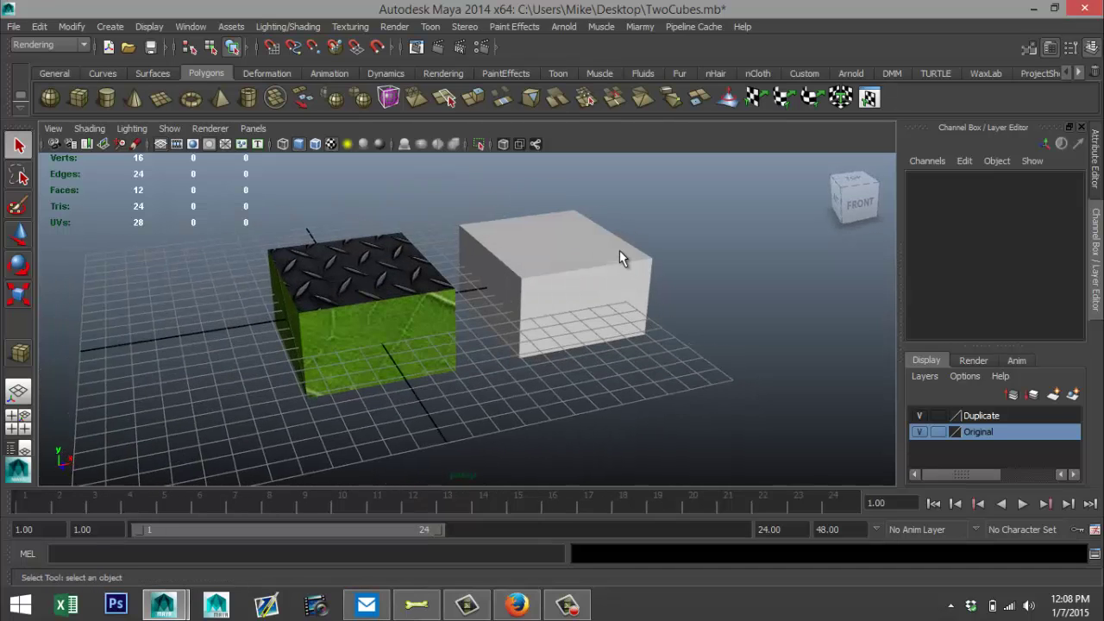
pyautogui.click(619, 250)
pyautogui.keyDown('alt'); pyautogui.moveTo(716, 373); pyautogui.dragTo(547, 434); pyautogui.keyUp('alt')
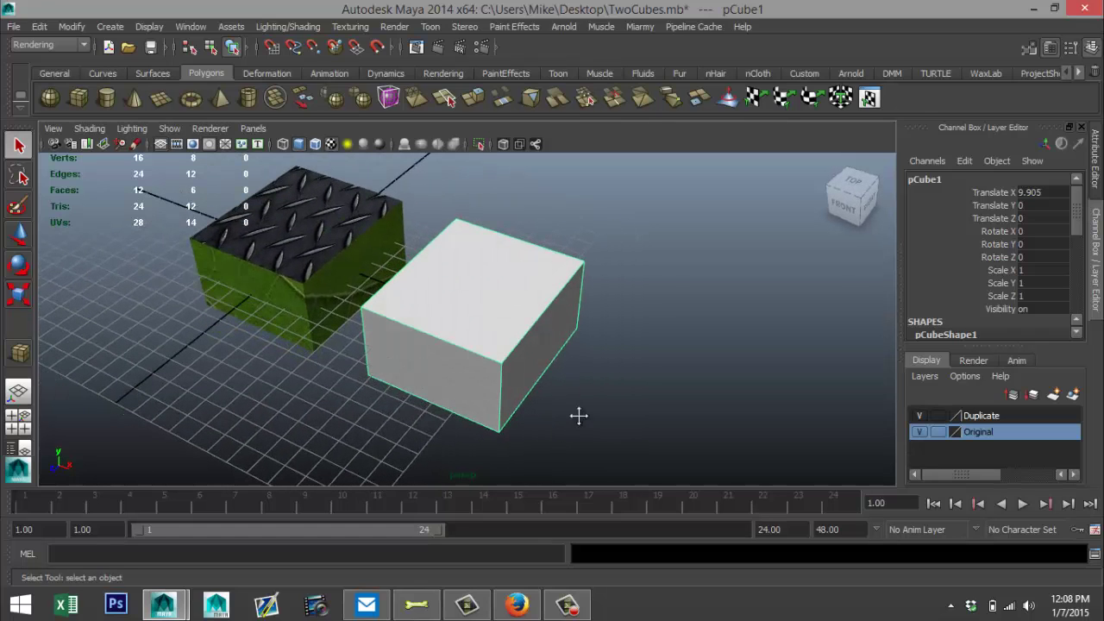
pyautogui.keyDown('alt'); pyautogui.moveTo(577, 414); pyautogui.dragTo(781, 406, button='middle'); pyautogui.keyUp('alt')
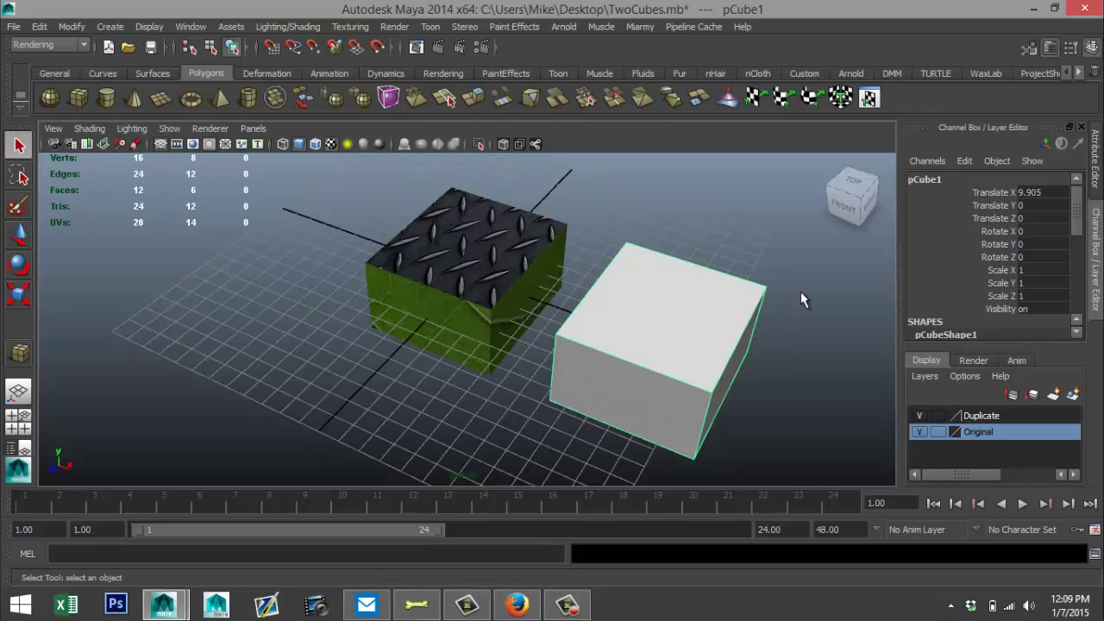
pyautogui.keyDown('alt'); pyautogui.moveTo(388, 420); pyautogui.dragTo(409, 314); pyautogui.keyUp('alt')
# - Select the duplicate box, show its lambert5 material attributes and compare its baked texture with the original box
pyautogui.click(408, 292)
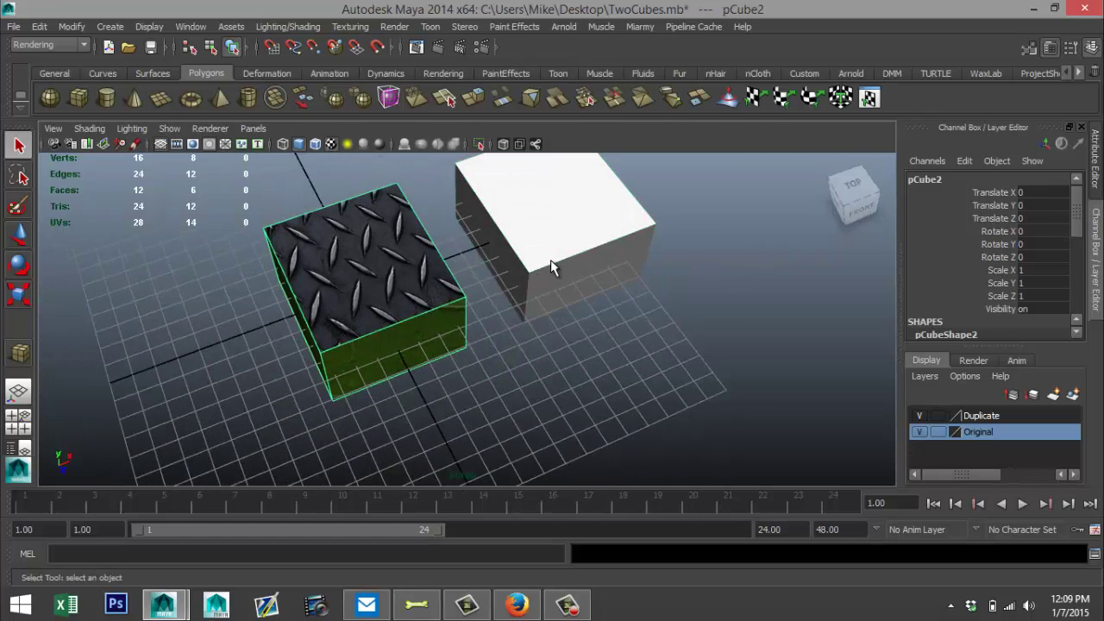
pyautogui.hotkey('ctrl', 'a')
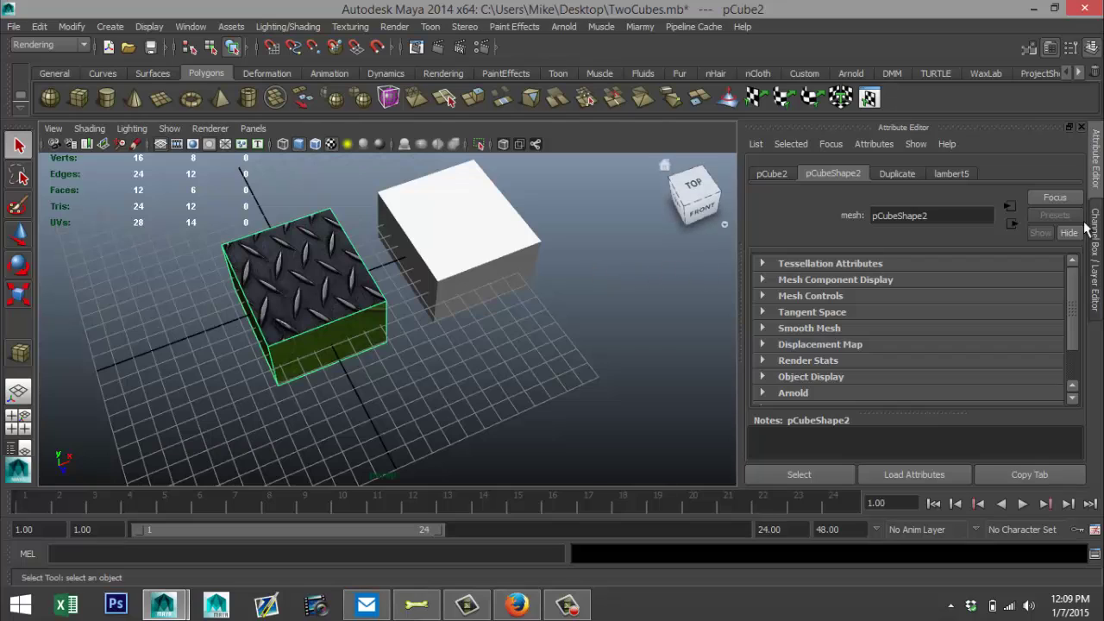
pyautogui.click(960, 174)
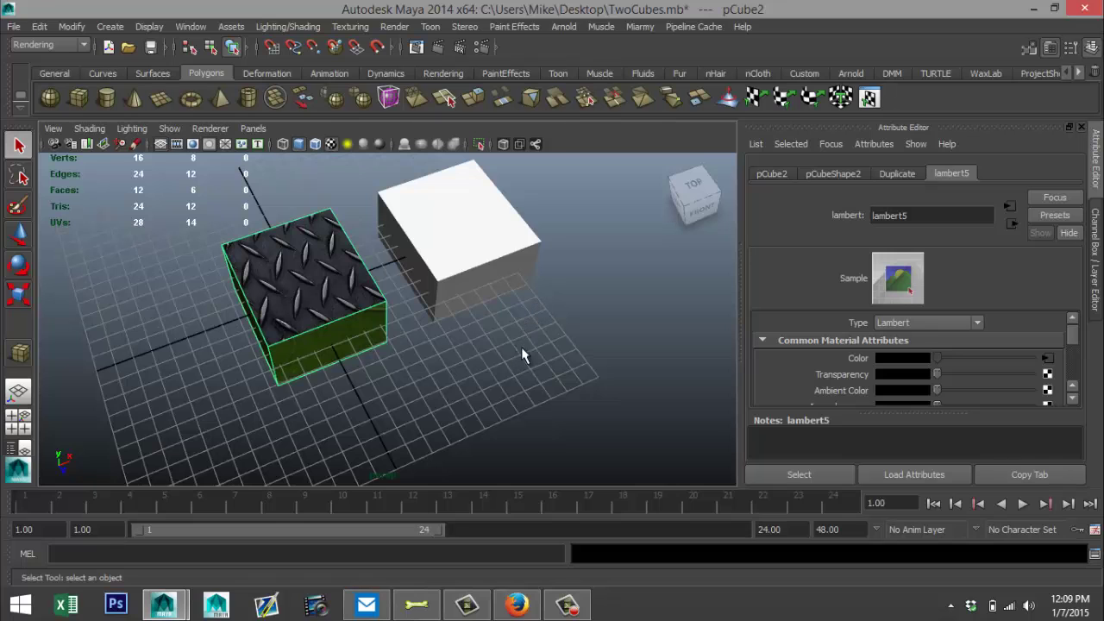
pyautogui.keyDown('alt'); pyautogui.moveTo(537, 333); pyautogui.dragTo(538, 379, button='middle'); pyautogui.keyUp('alt')
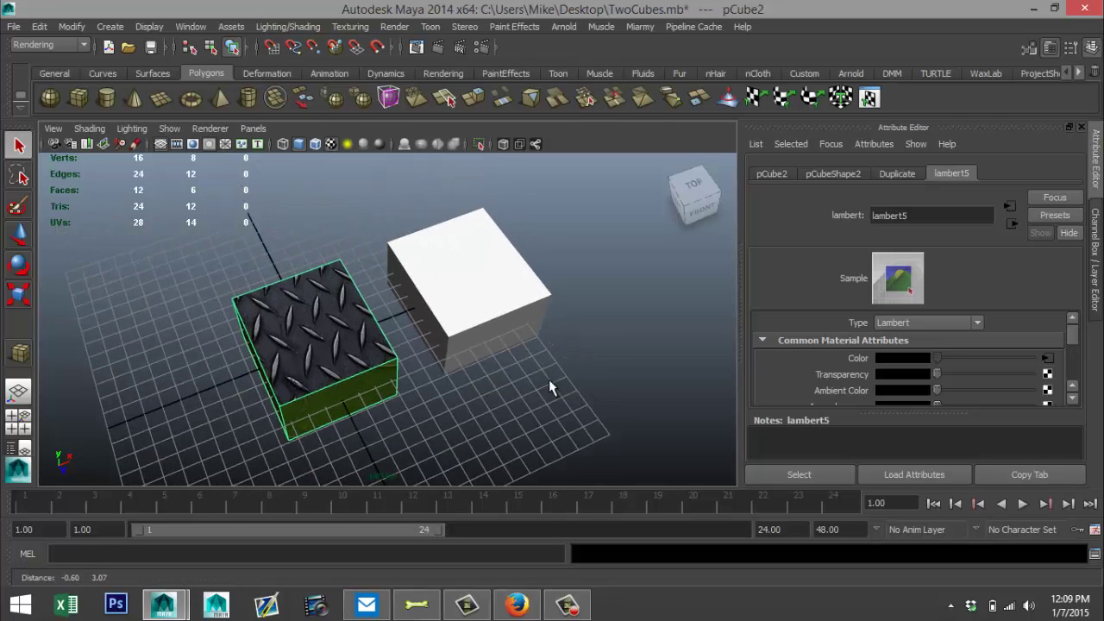
pyautogui.keyDown('alt'); pyautogui.moveTo(538, 379); pyautogui.dragTo(535, 348); pyautogui.keyUp('alt')
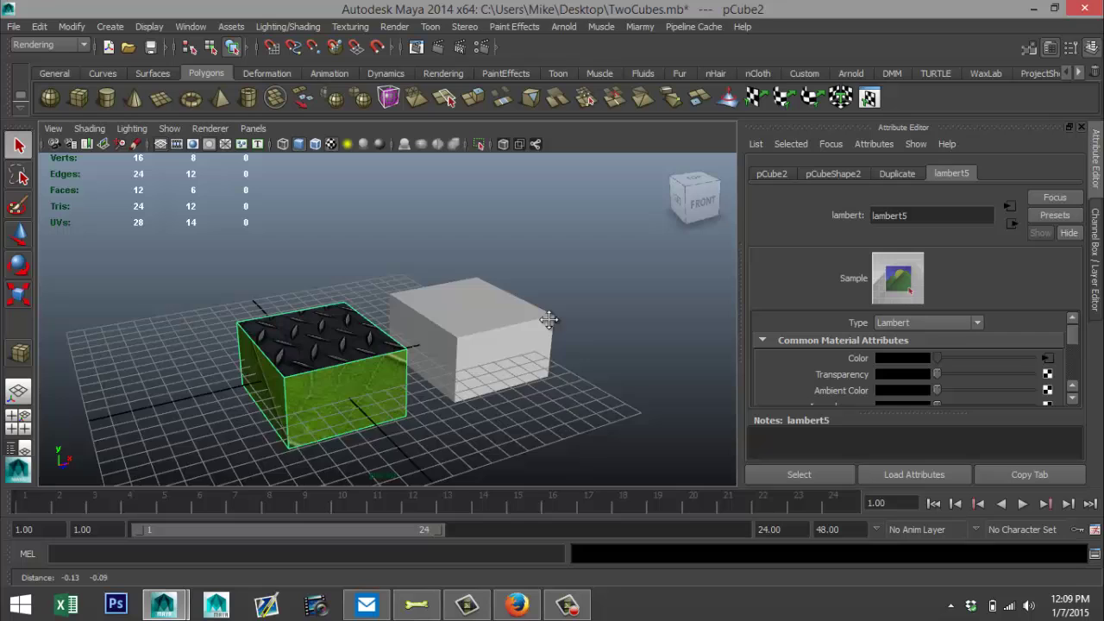
pyautogui.keyDown('alt'); pyautogui.moveTo(538, 347); pyautogui.dragTo(544, 294, button='middle'); pyautogui.keyUp('alt')
pyautogui.scroll(1, 559, 332)
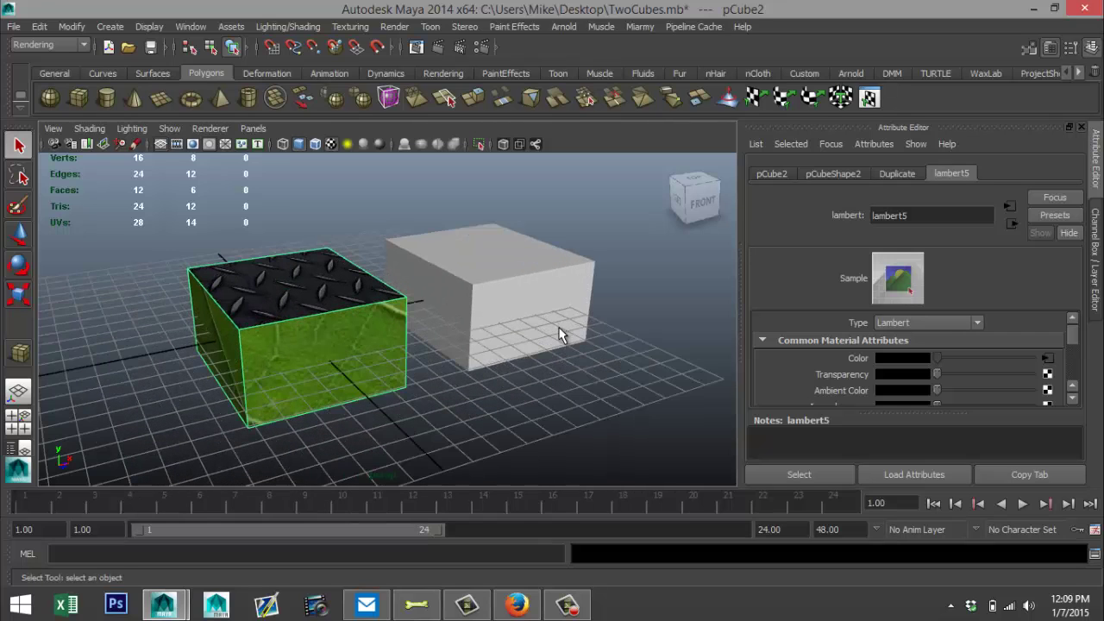
pyautogui.scroll(1, 576, 341)
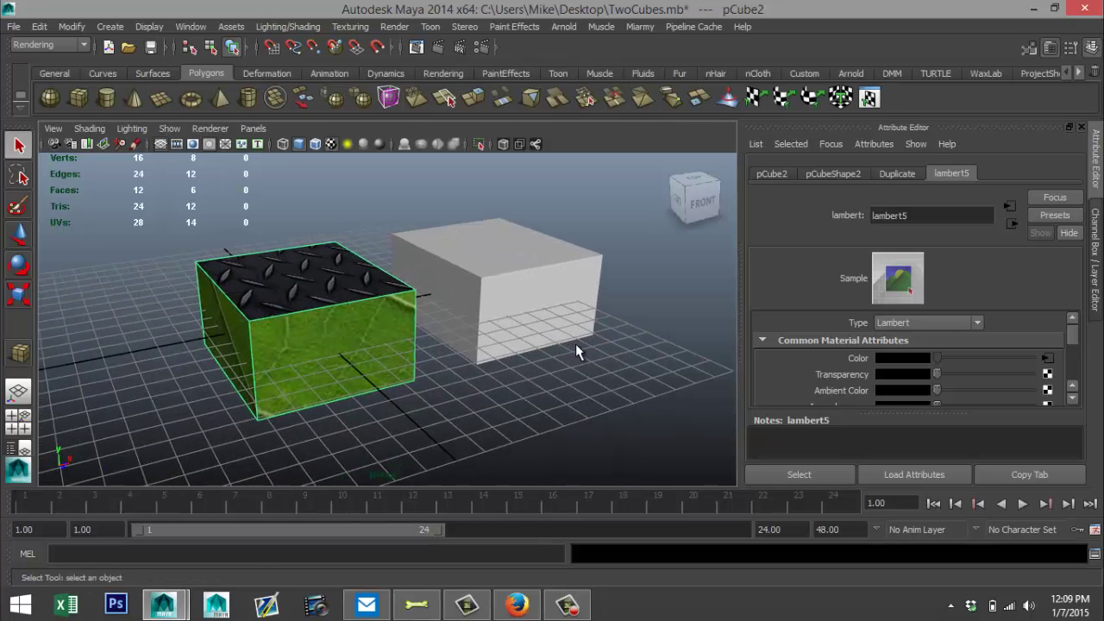